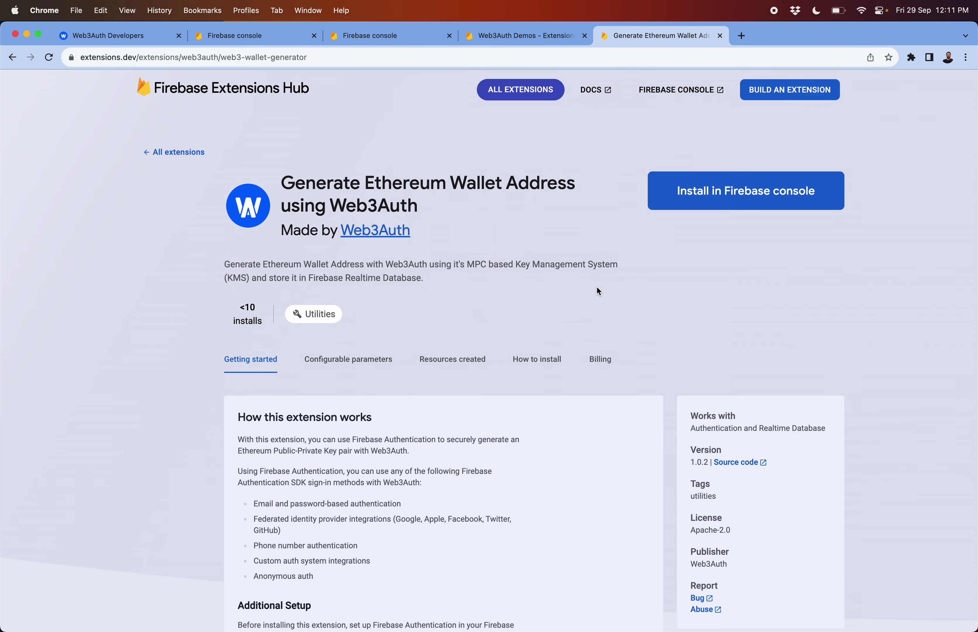
Start installing the Web3Auth wallet extension into the Web3Auth OAuth Logins project
scroll(452, 407, down, 5)
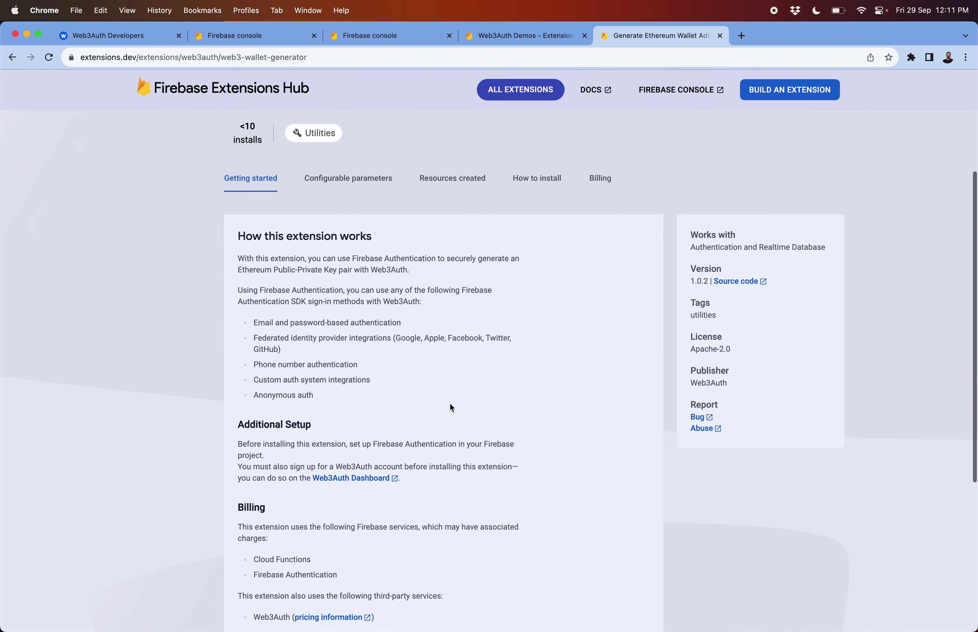
scroll(452, 407, up, 5)
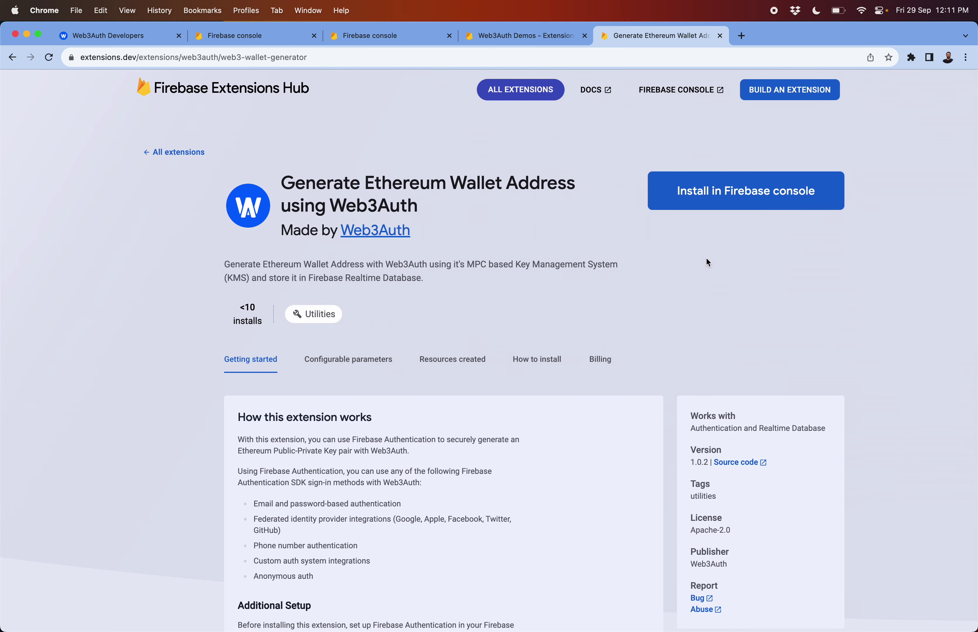
click(744, 201)
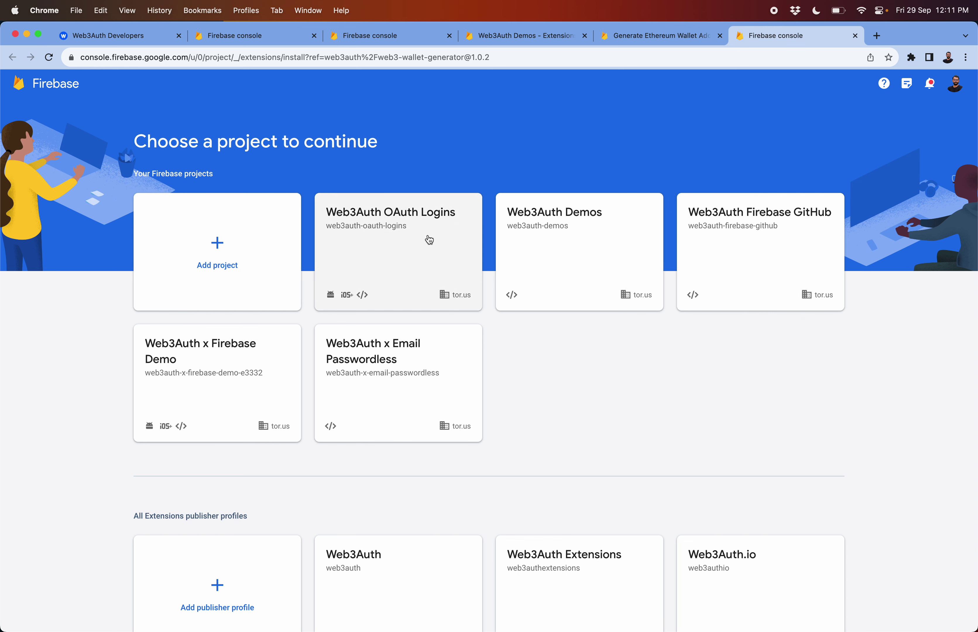
click(389, 248)
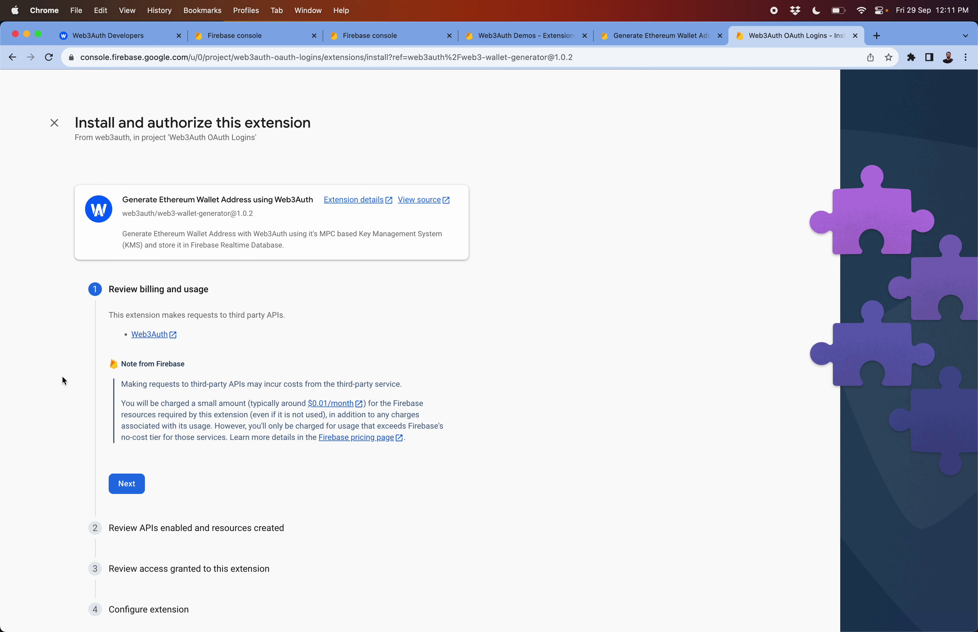
Accept the billing, resources and access reviews to reach the configuration step
scroll(64, 380, down, 1)
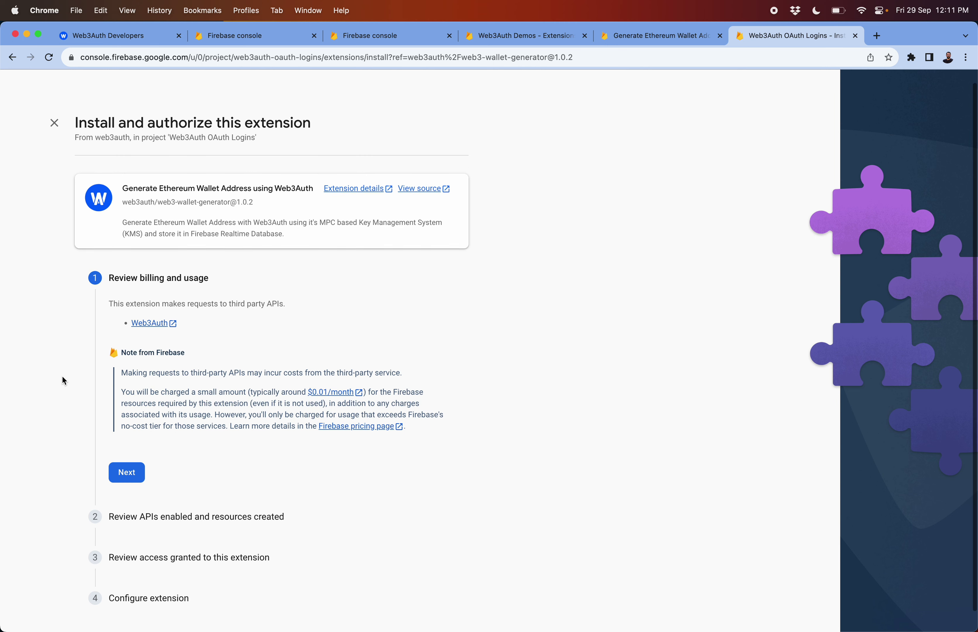
click(125, 463)
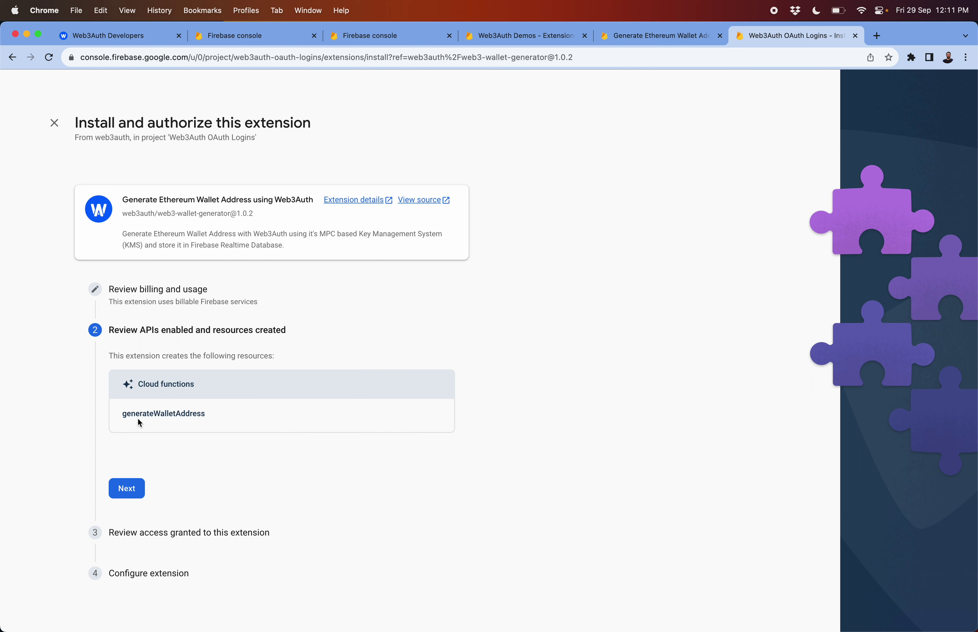
click(127, 488)
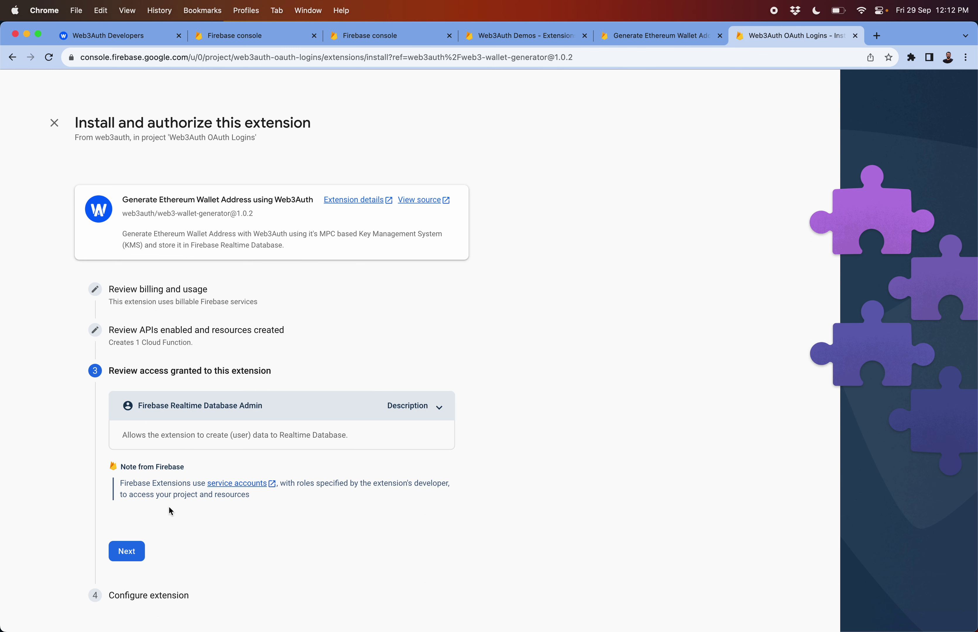
click(132, 549)
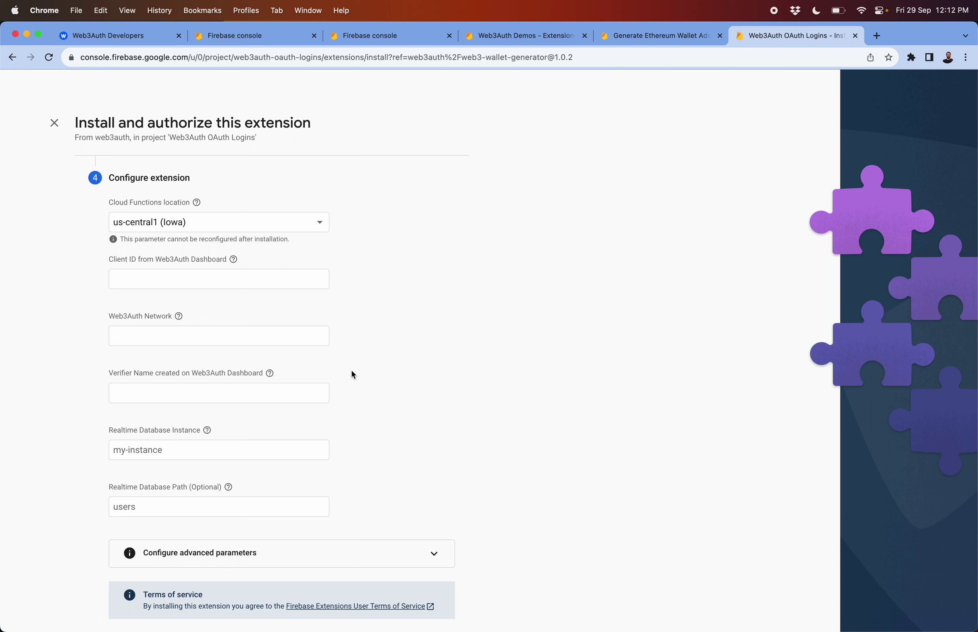
Leave the Cloud Functions location at us-central1 (Iowa) and switch to the Web3Auth dashboard
click(230, 226)
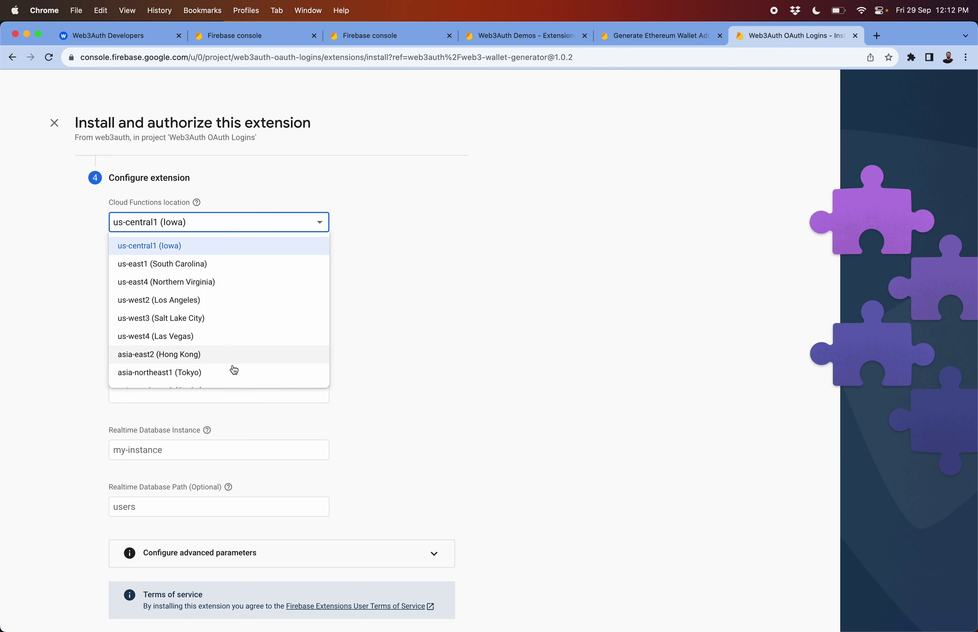
scroll(233, 372, down, 5)
scroll(232, 374, up, 5)
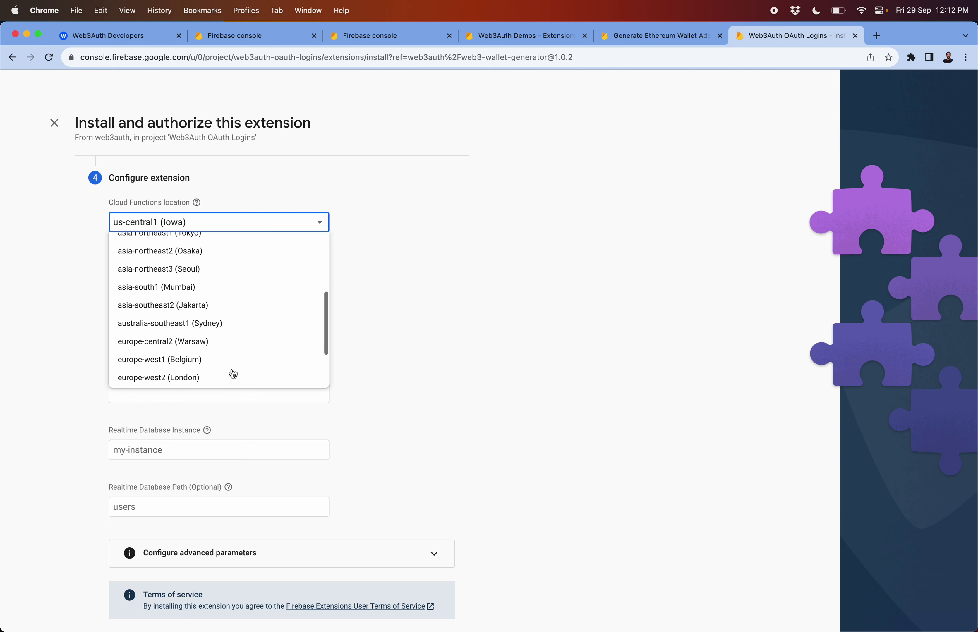
click(61, 319)
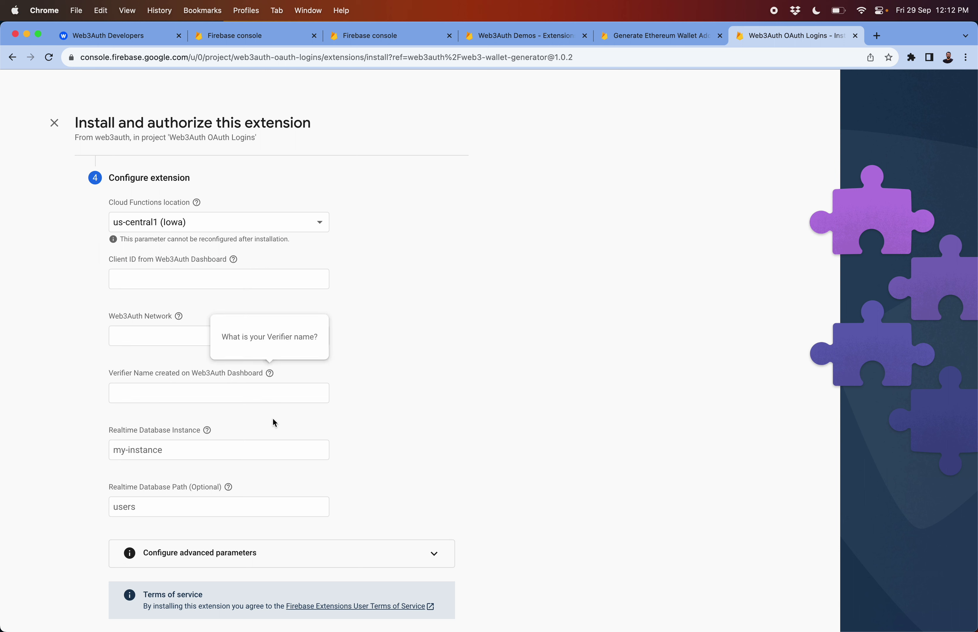
mouse_move(226, 274)
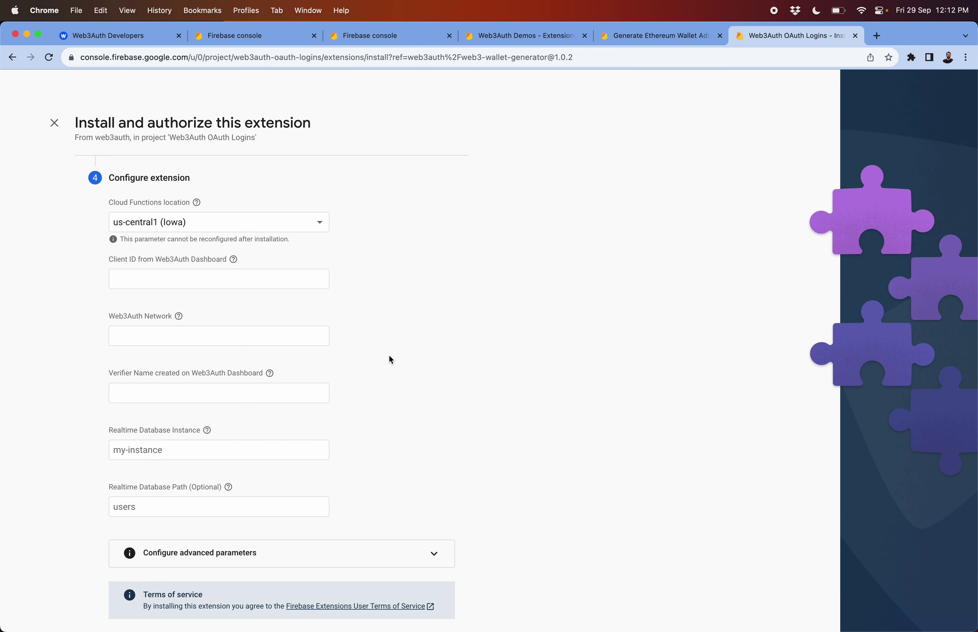
click(90, 36)
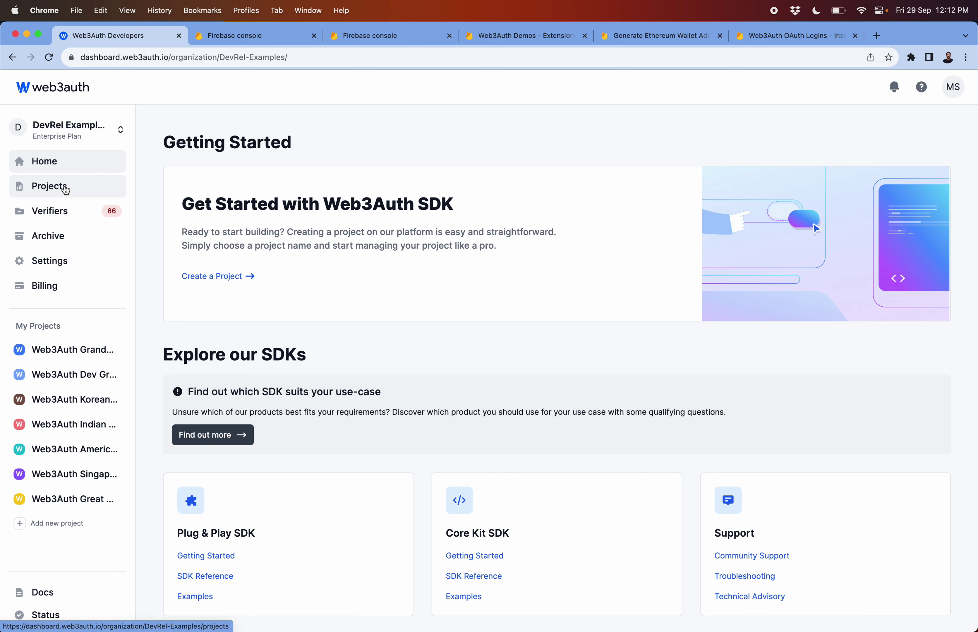
Copy the Web3Auth Grandma project's Client ID and go back to the Firebase install page
click(66, 189)
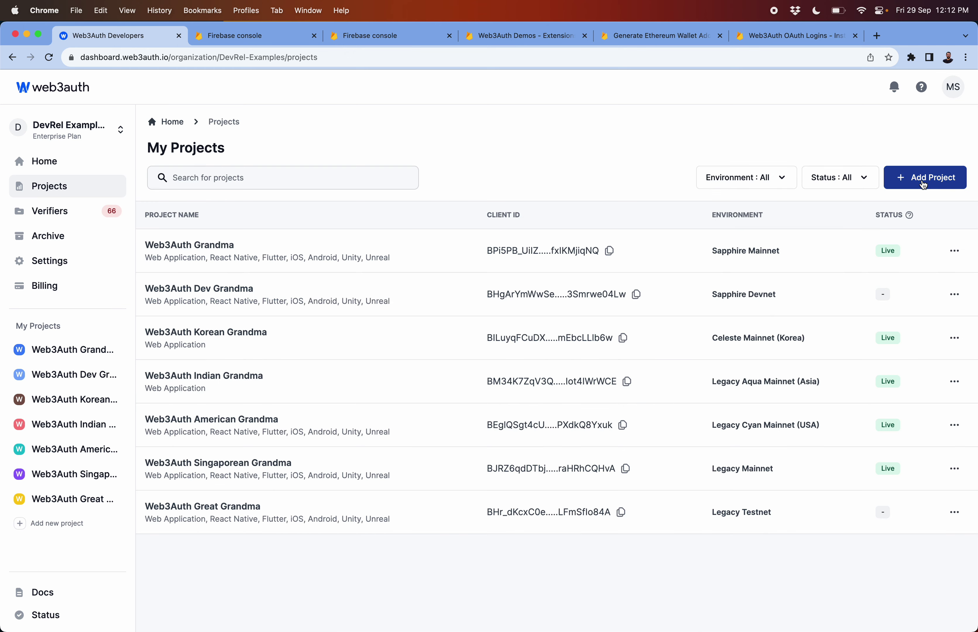
click(373, 254)
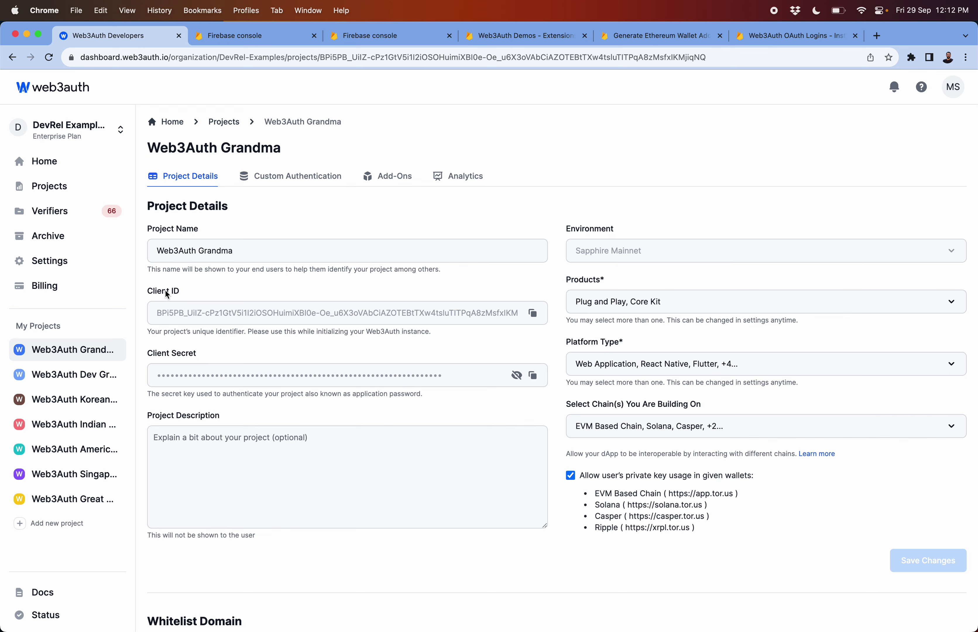
click(534, 314)
click(795, 35)
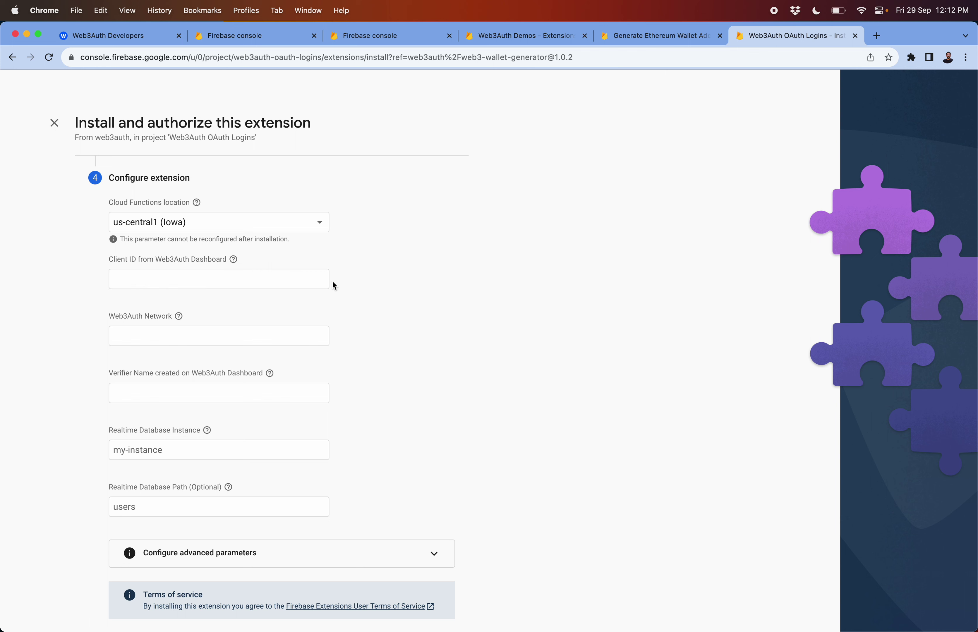
Paste the copied Client ID and check the project's network on the Web3Auth dashboard
click(277, 276)
click(246, 317)
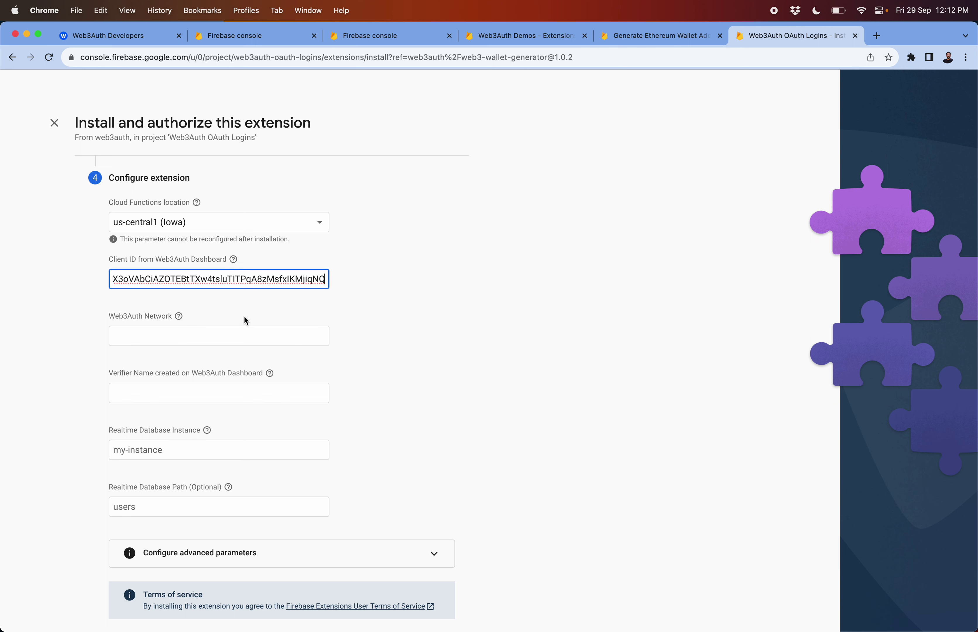
click(219, 339)
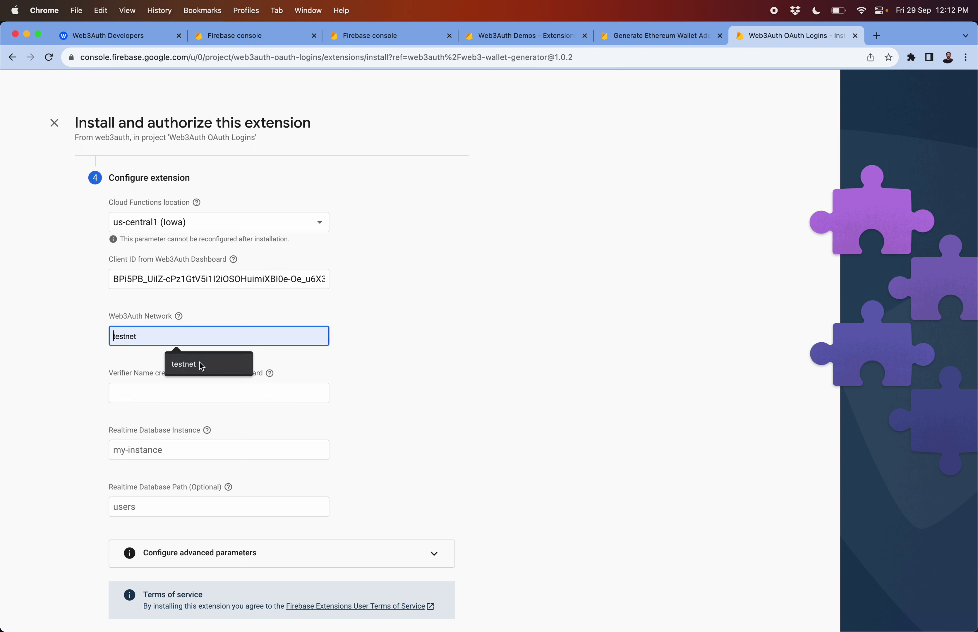
click(153, 42)
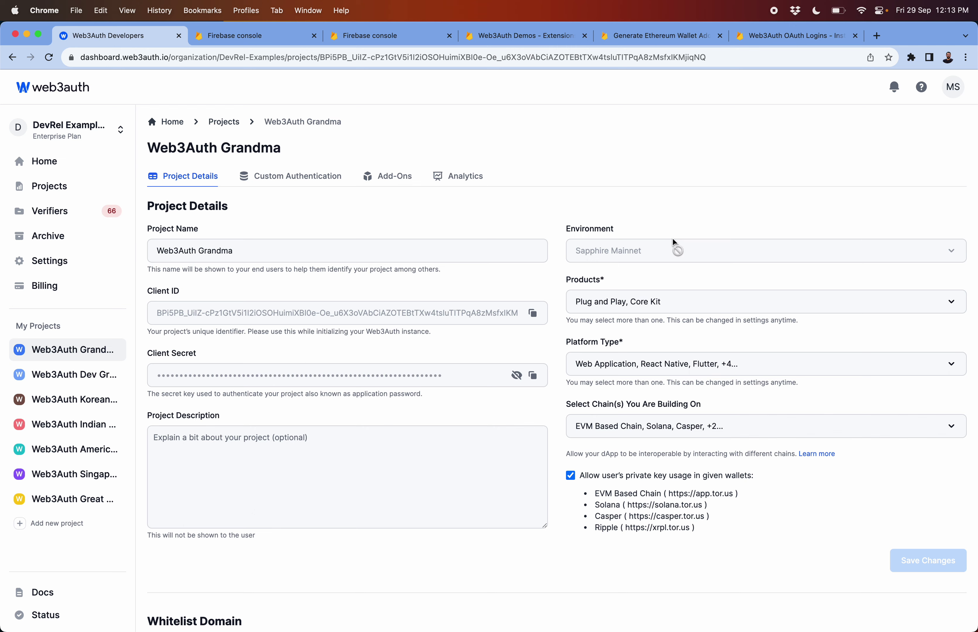
click(800, 39)
Set Web3Auth Network to sapphire_mainnet, correcting the typo
text(s)
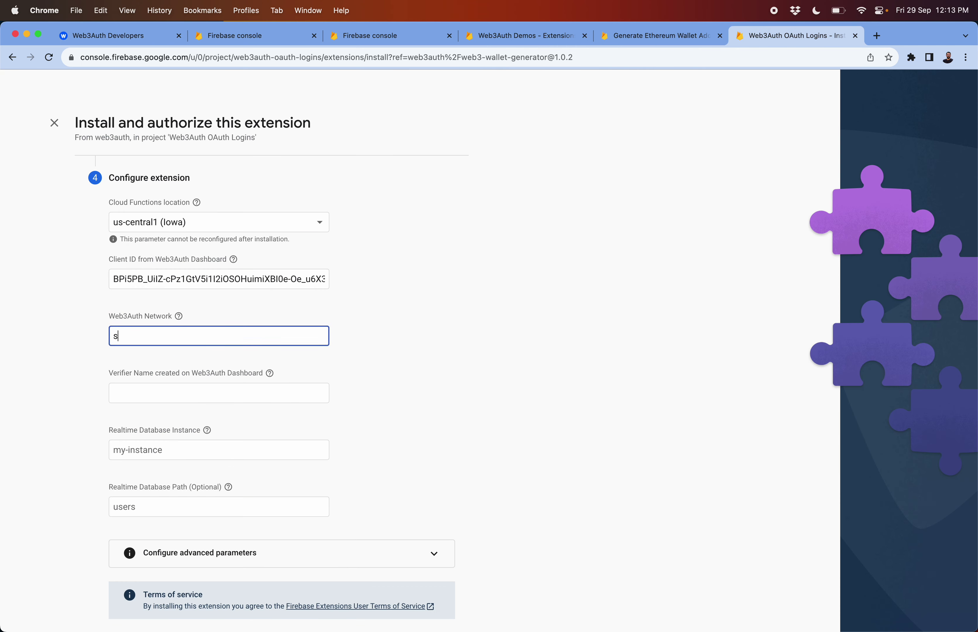
text(apphire_mainnnet)
click(179, 336)
key(BackSpace)
click(108, 366)
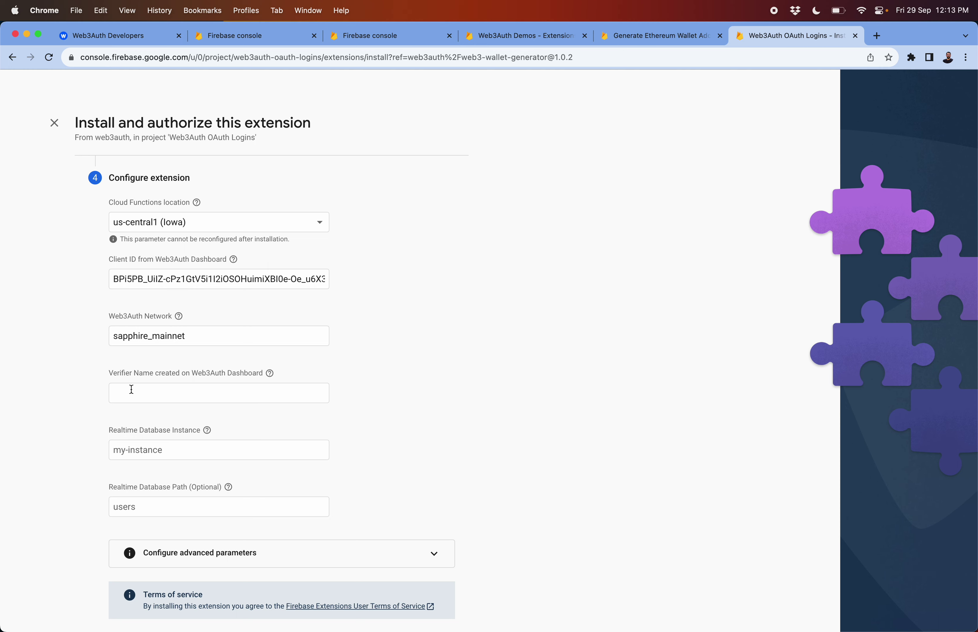
click(139, 37)
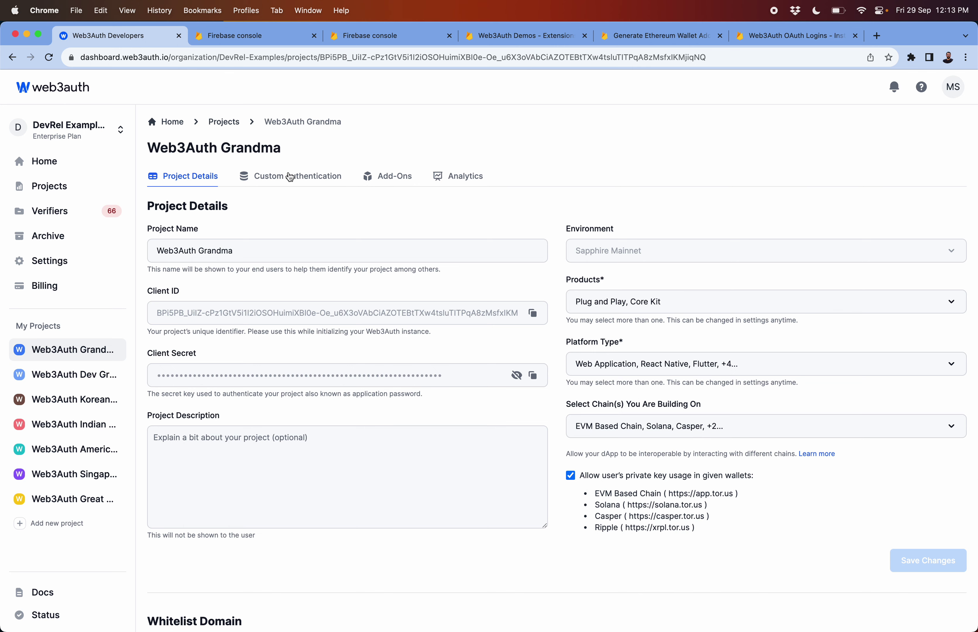
Open the w3a-firebase-demo verifier and review its custom provider and Google JWKS endpoint
click(290, 178)
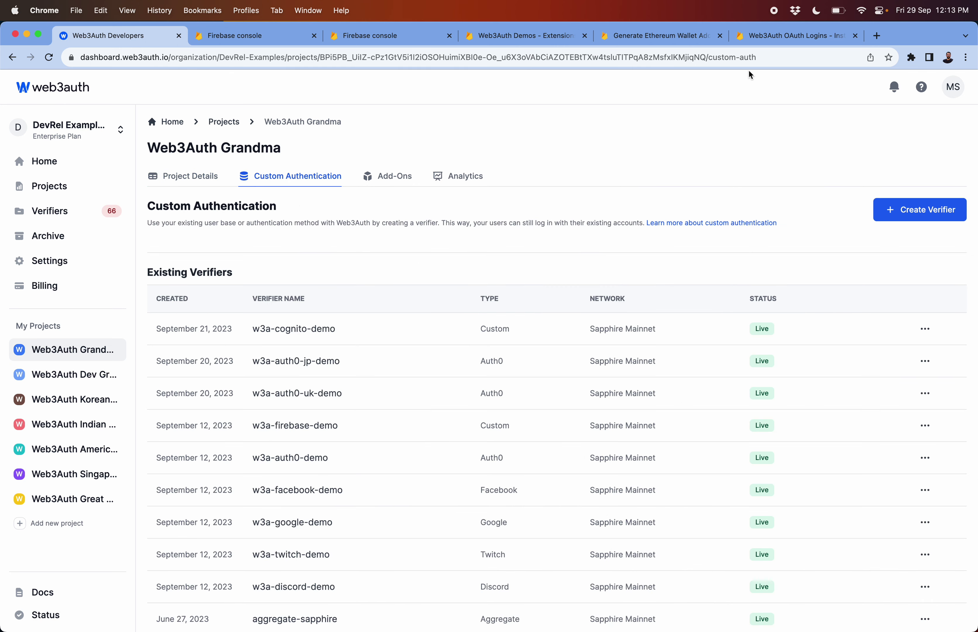
click(295, 425)
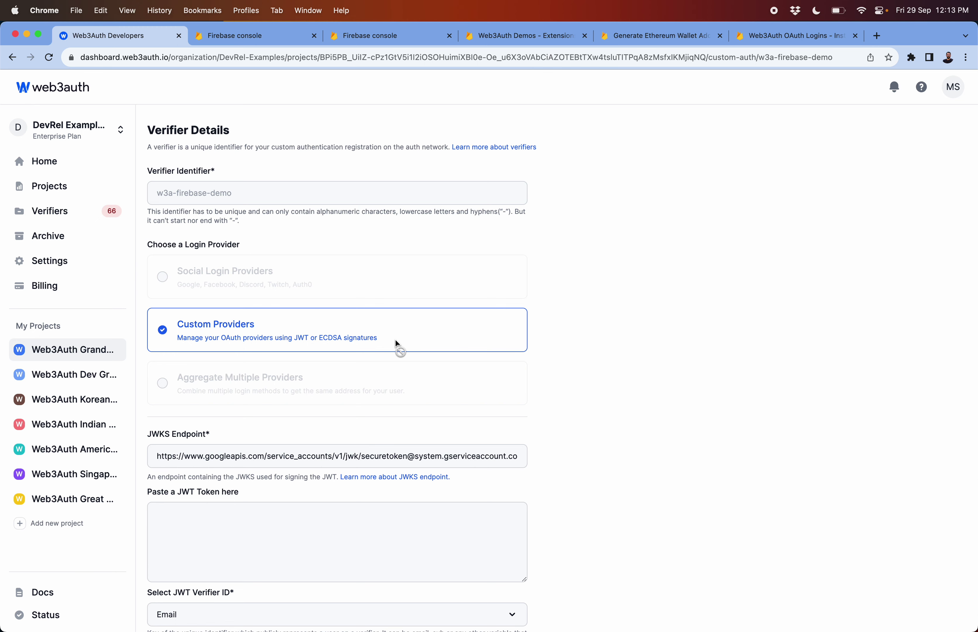
scroll(401, 390, down, 3)
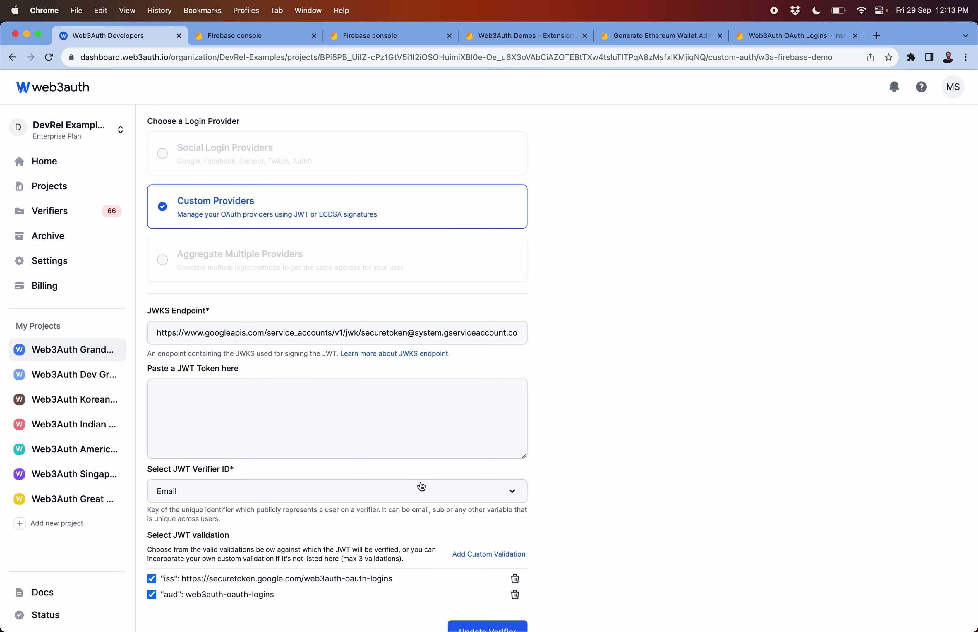
scroll(421, 487, down, 2)
scroll(421, 487, up, 6)
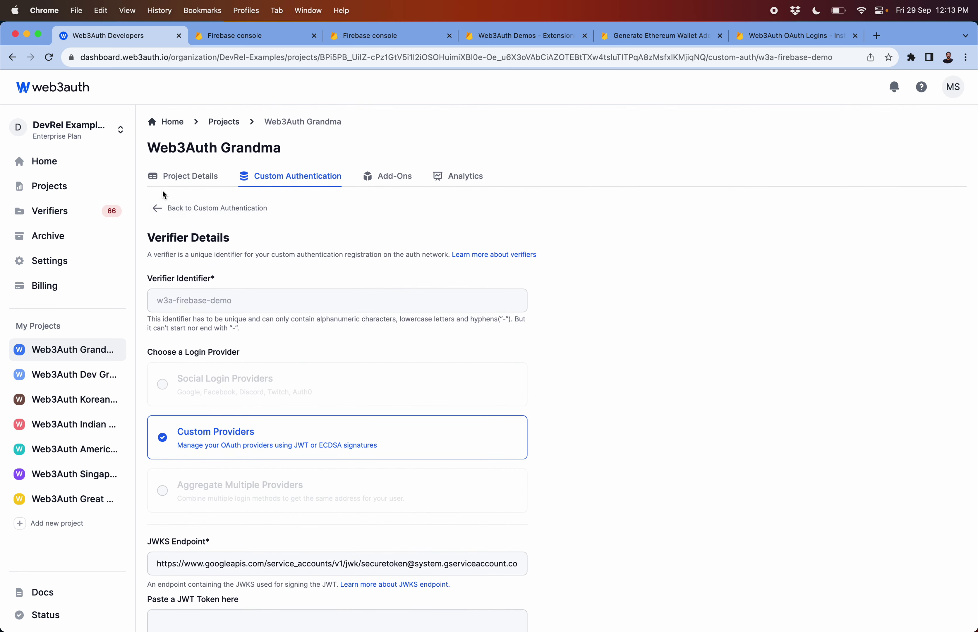
Enter w3a-firebase-demo as the extension's Verifier Name
click(778, 35)
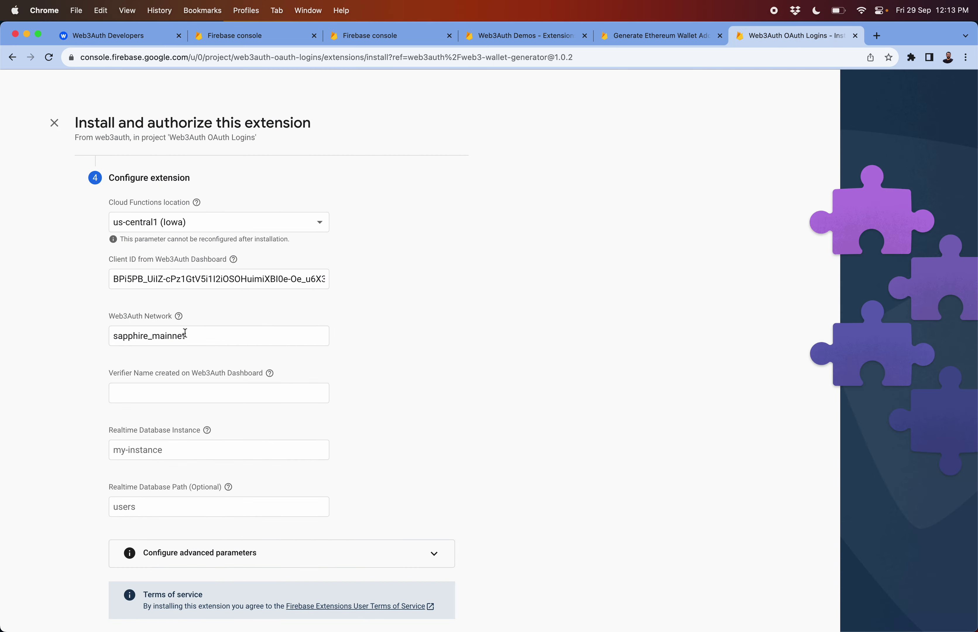
click(155, 386)
text(w3a)
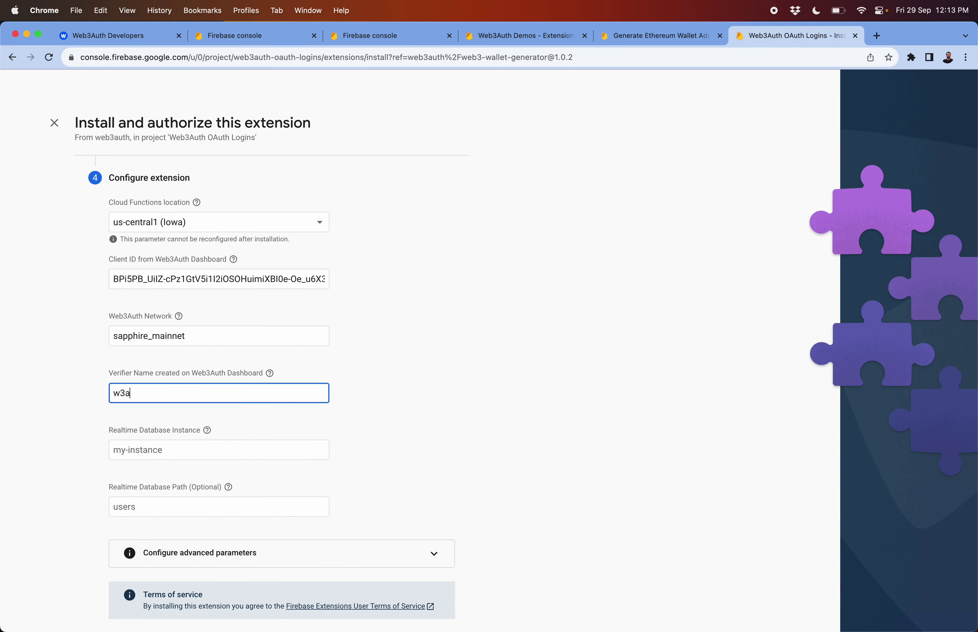
text(-firebase-denmo)
click(164, 435)
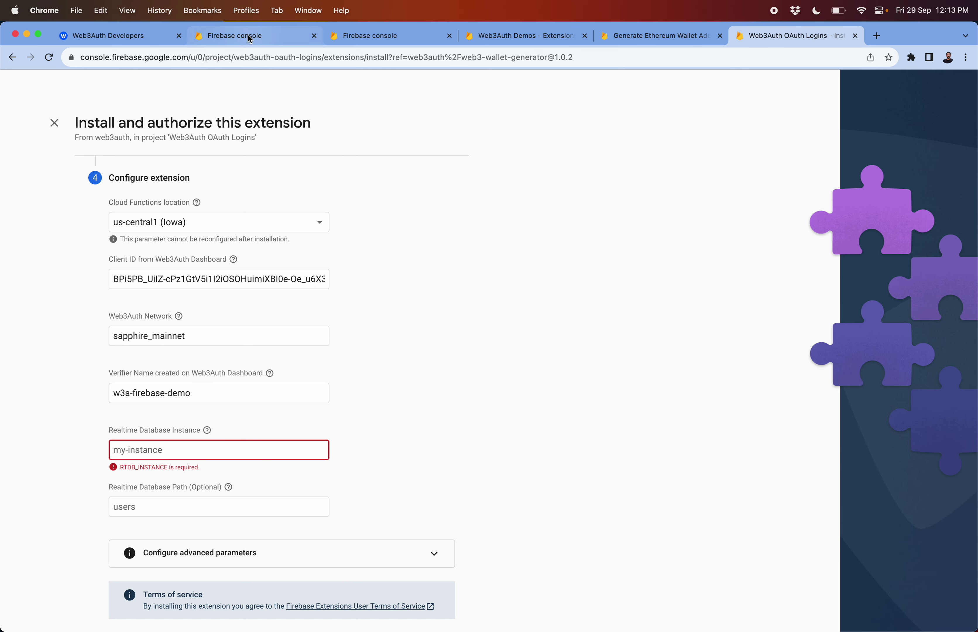
click(528, 38)
Open Web3Auth OAuth Logins' Realtime Database and start, then cancel, a first database setup
click(389, 37)
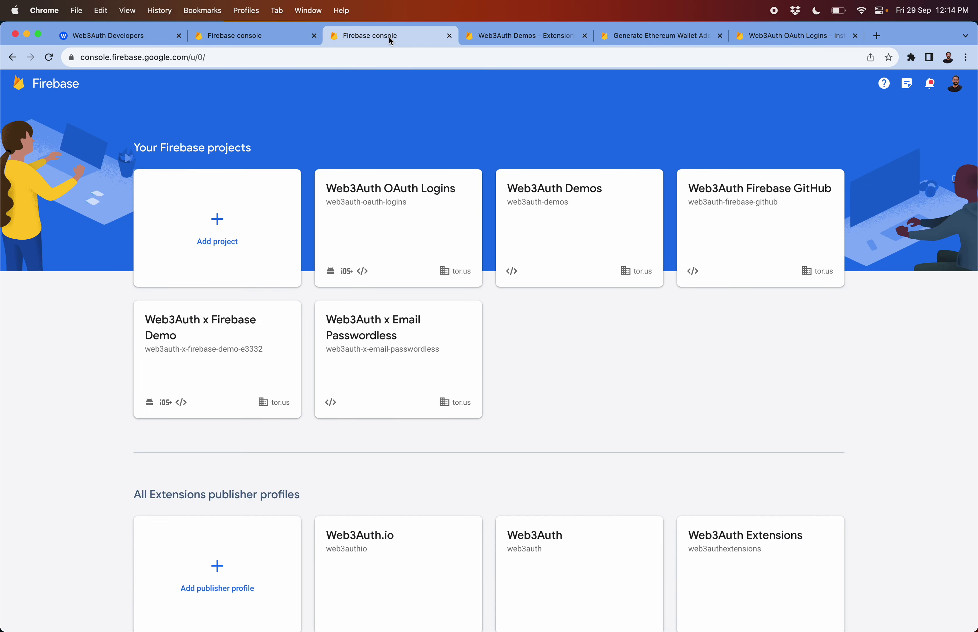
click(396, 211)
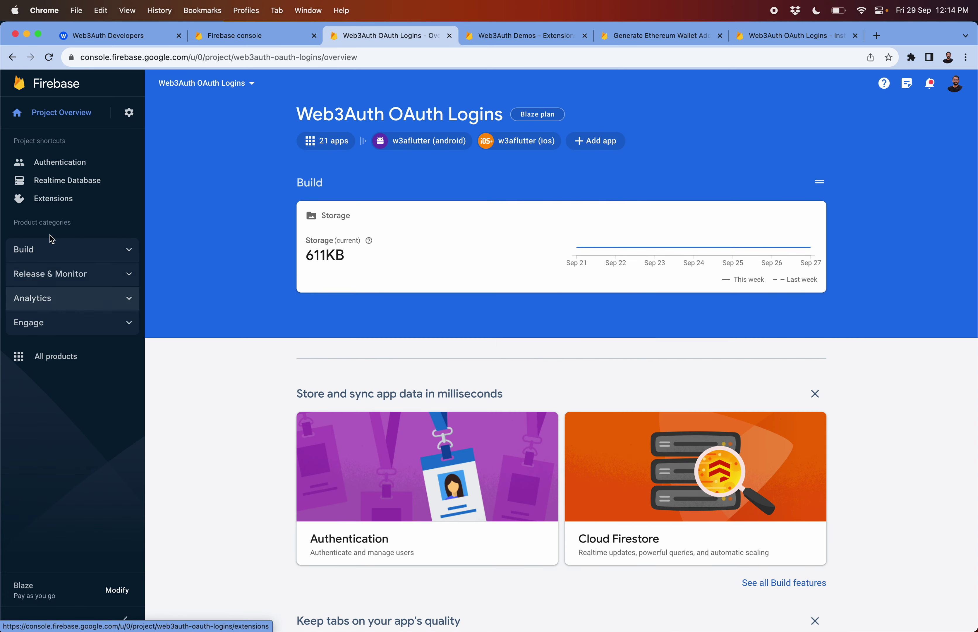
click(61, 183)
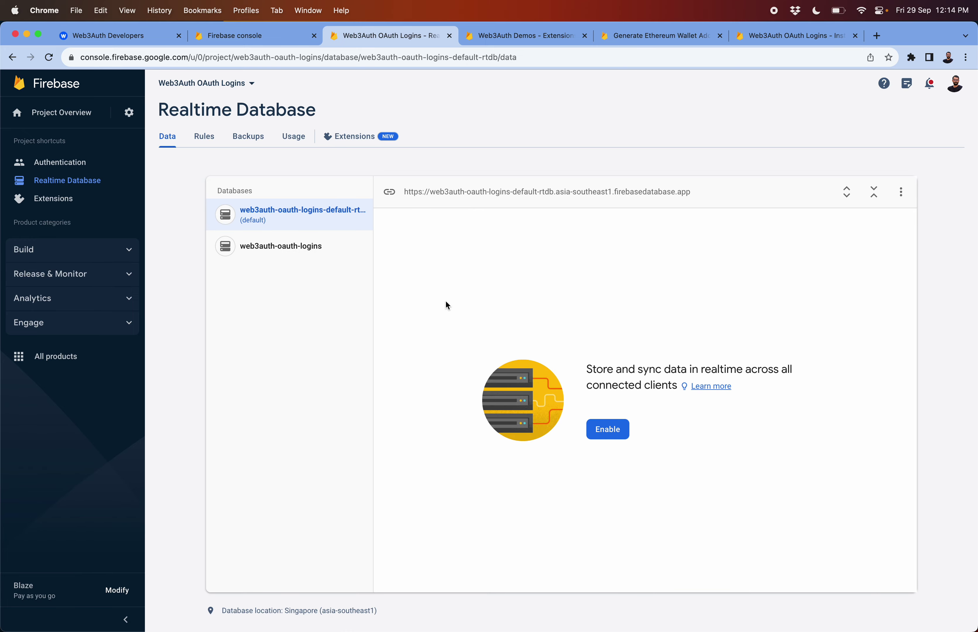
click(900, 192)
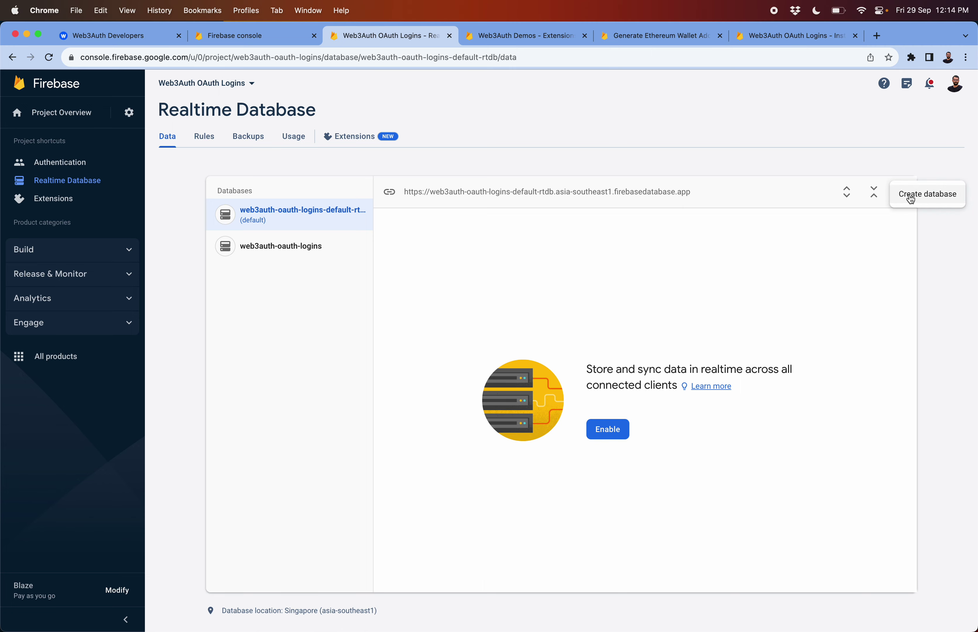
click(911, 197)
click(414, 332)
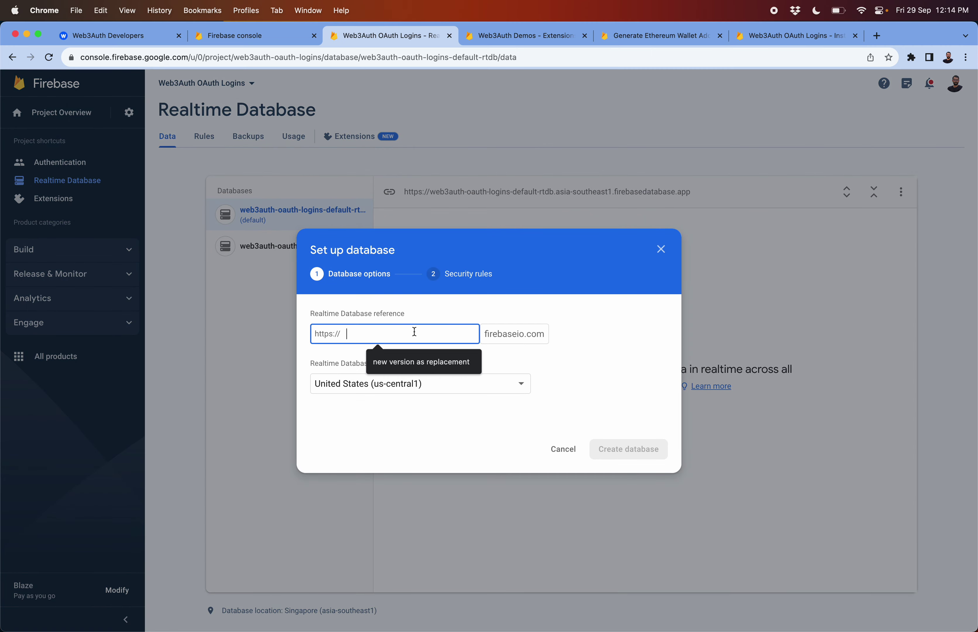
text(web3auth-oauth-logins-8e276)
text(w3a-)
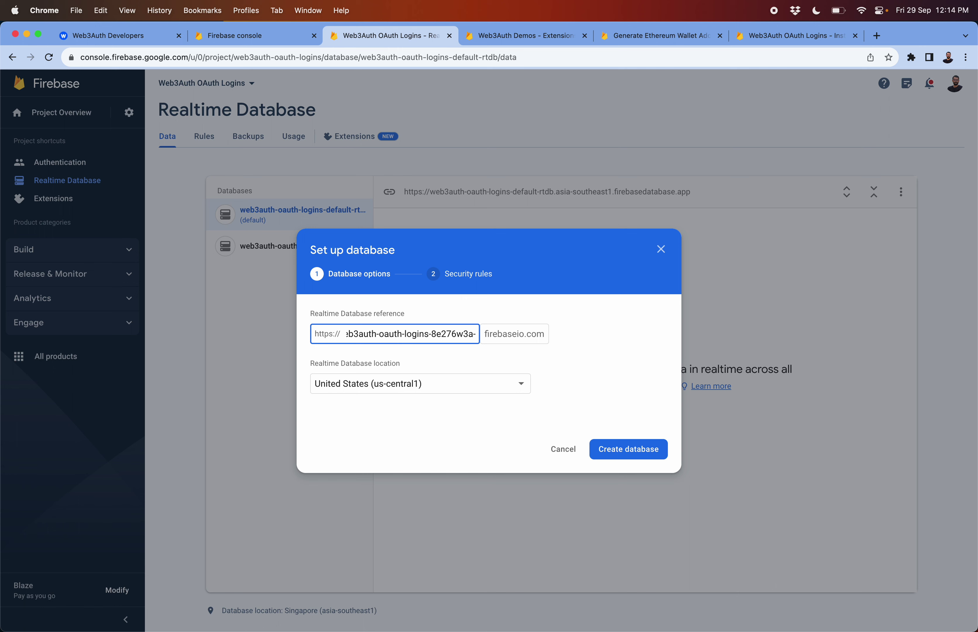
text(firebase)
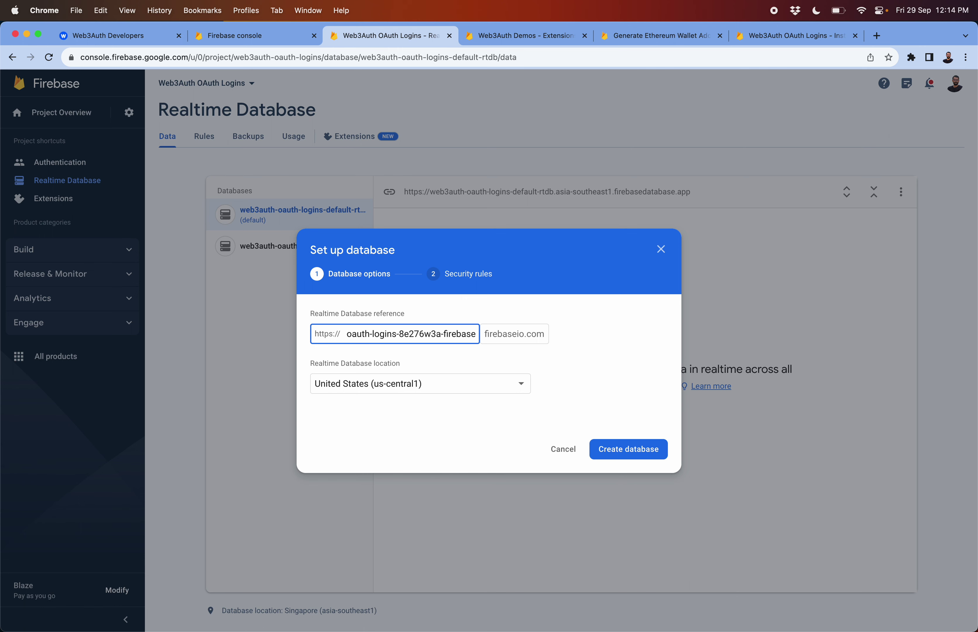
key(super+a)
key(BackSpace)
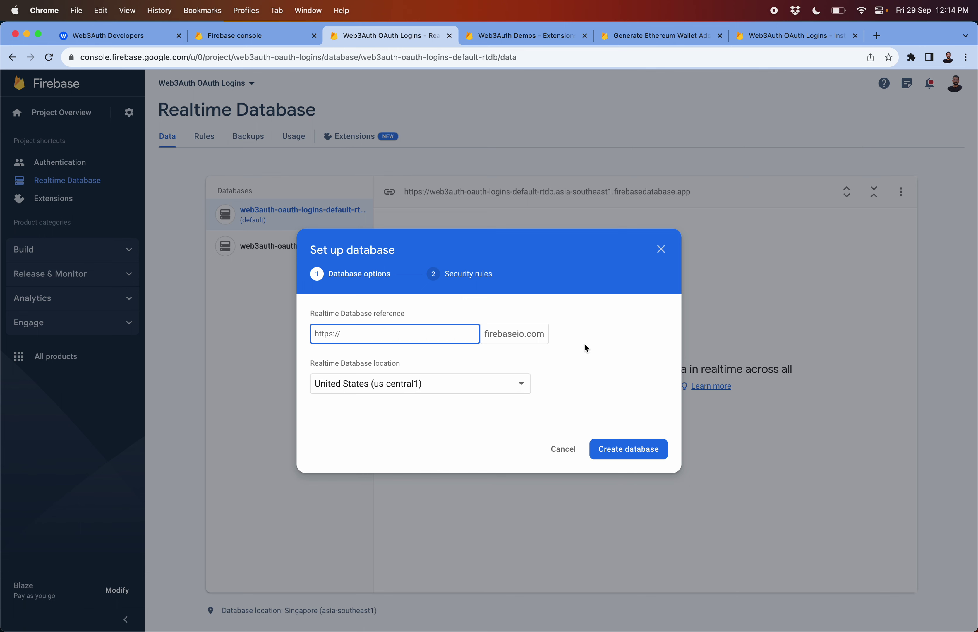
click(563, 455)
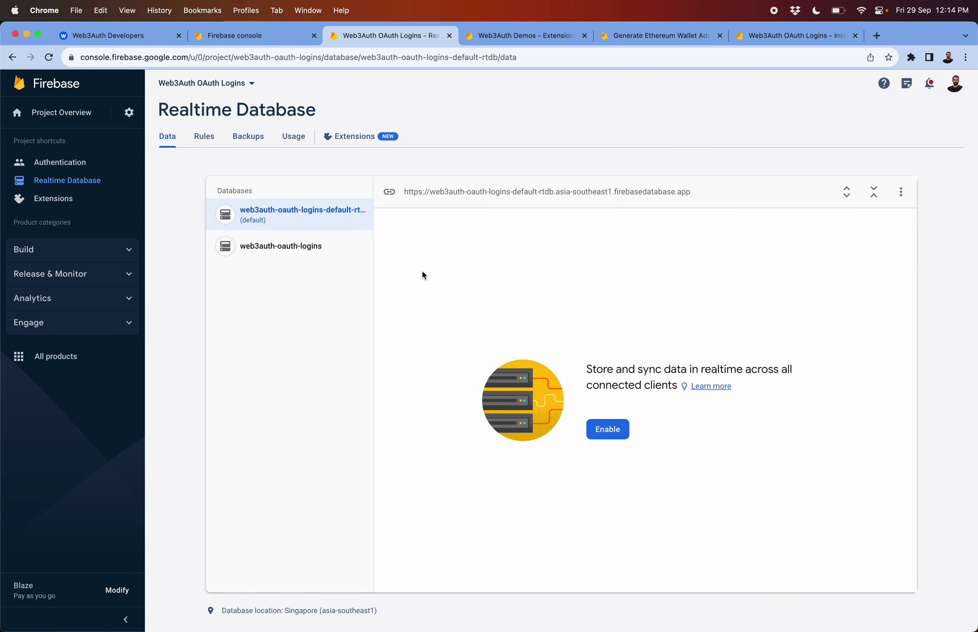
Create the database web3auth-oauth-logins-w3a-test in us-central1
click(901, 192)
click(904, 194)
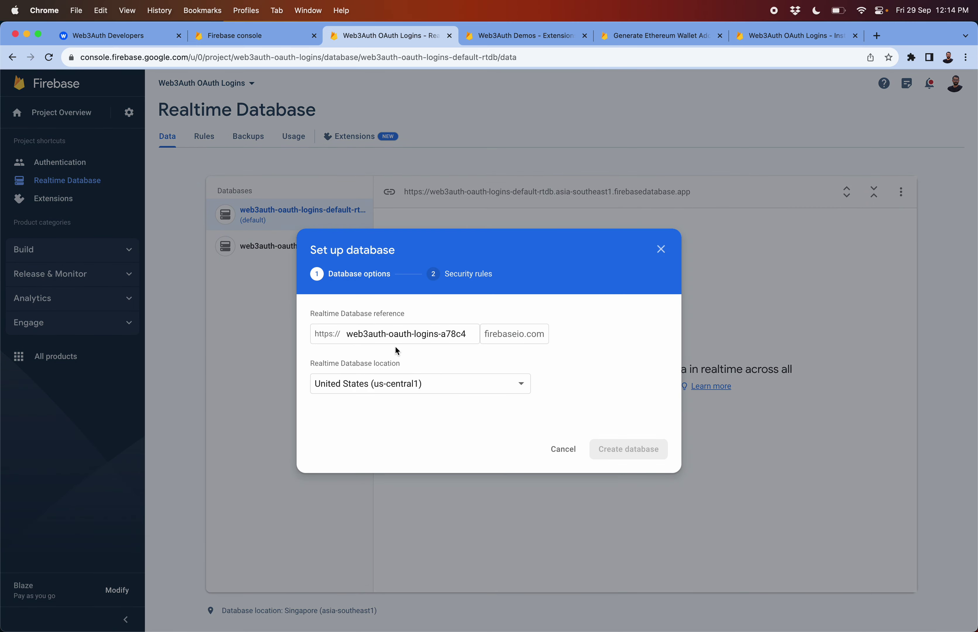
click(394, 343)
key(BackSpace)
key(BackSpace)
key(BackSpace)
key(BackSpace)
key(BackSpace)
text(w3a-test)
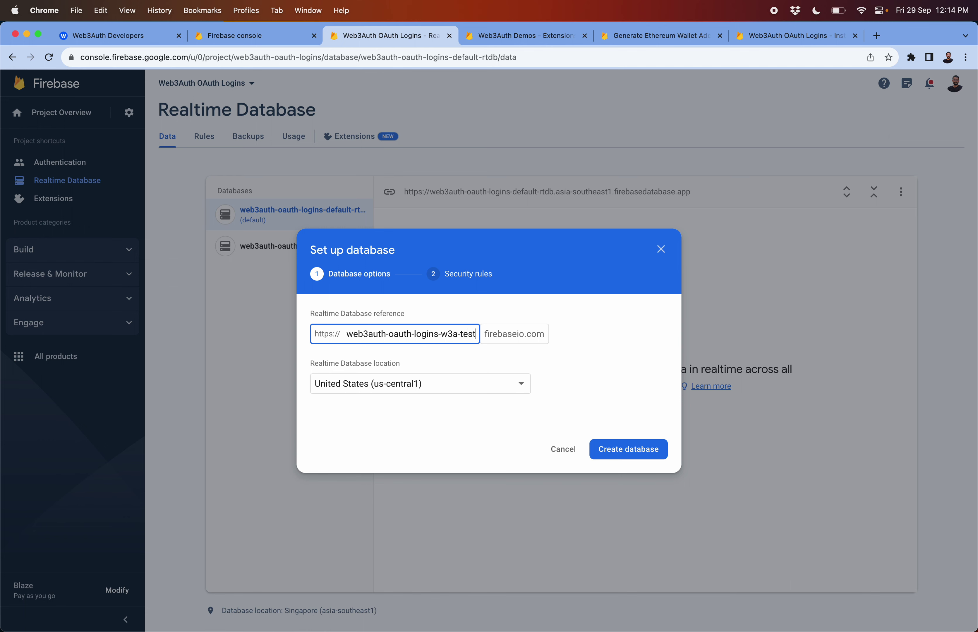
click(575, 365)
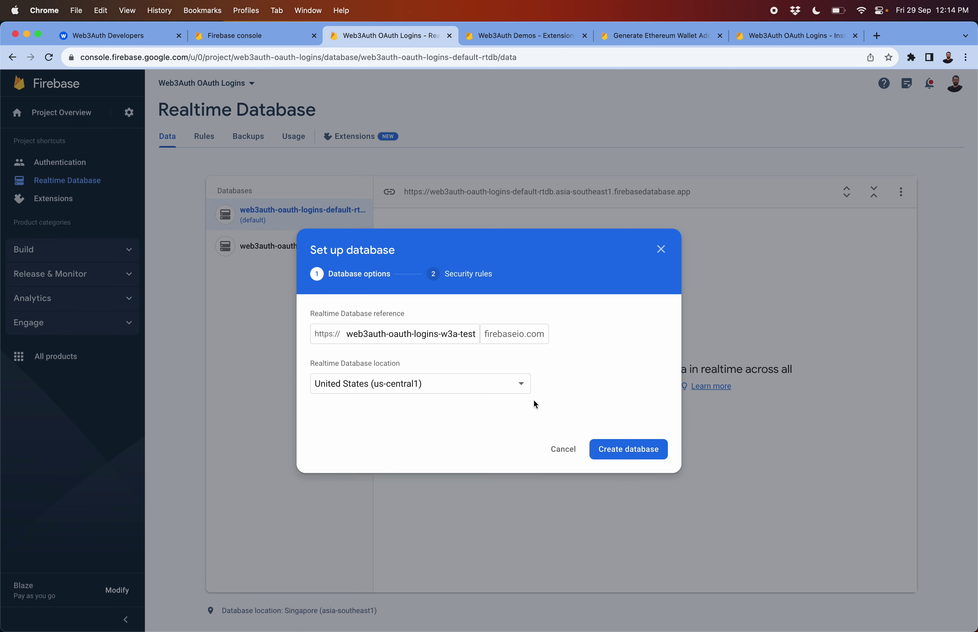
click(773, 41)
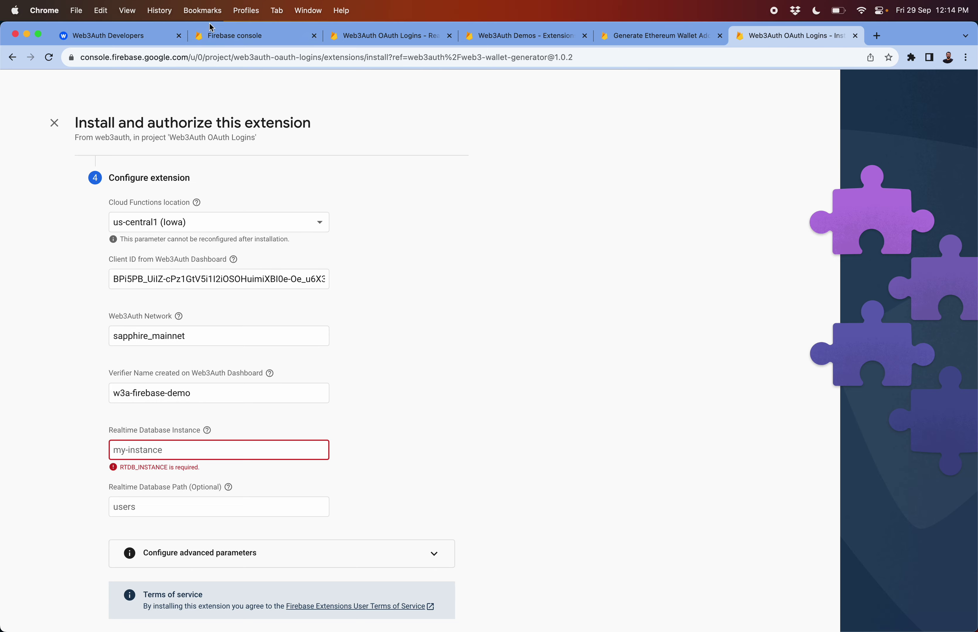
click(148, 33)
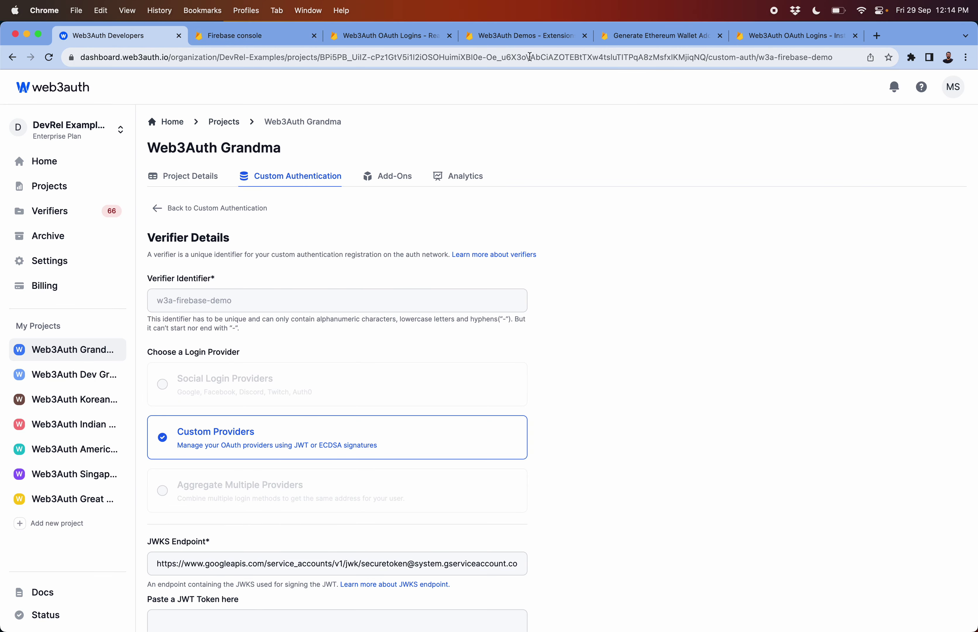
click(222, 37)
click(355, 38)
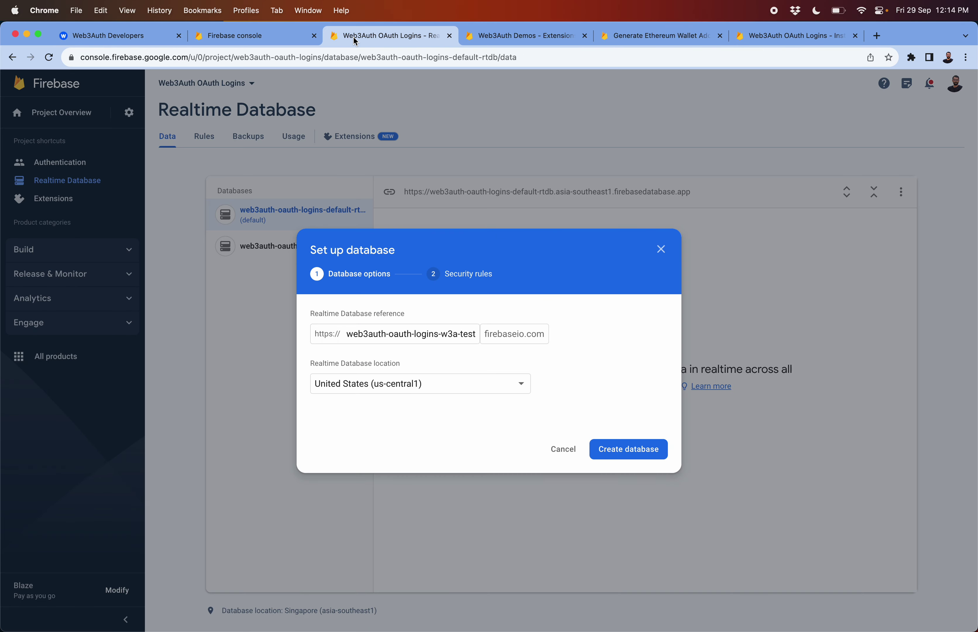
click(622, 449)
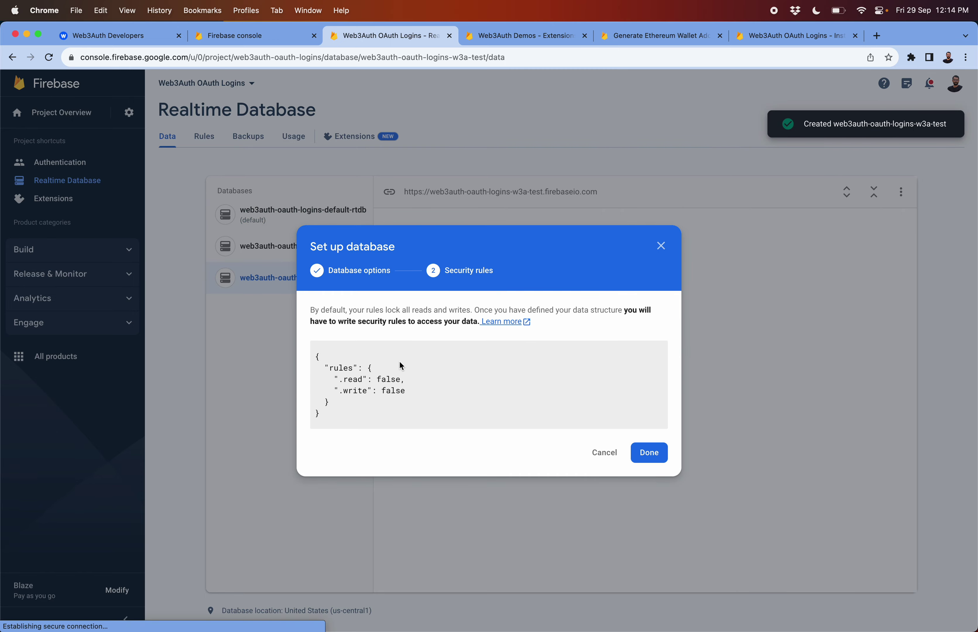
Keep locked security rules and paste web3auth-oauth-logins-w3a-test into Realtime Database Instance
click(649, 452)
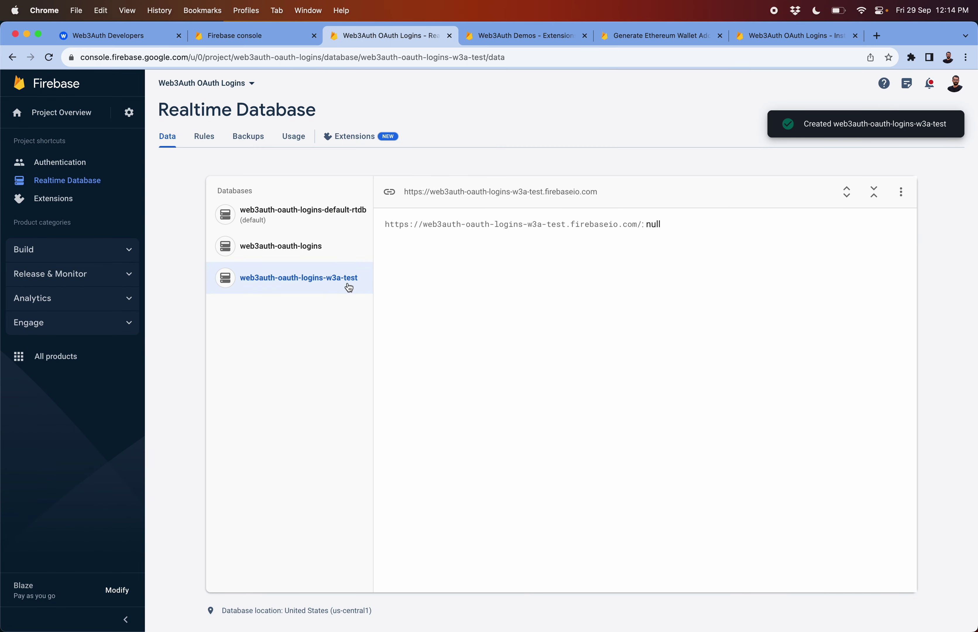
click(481, 225)
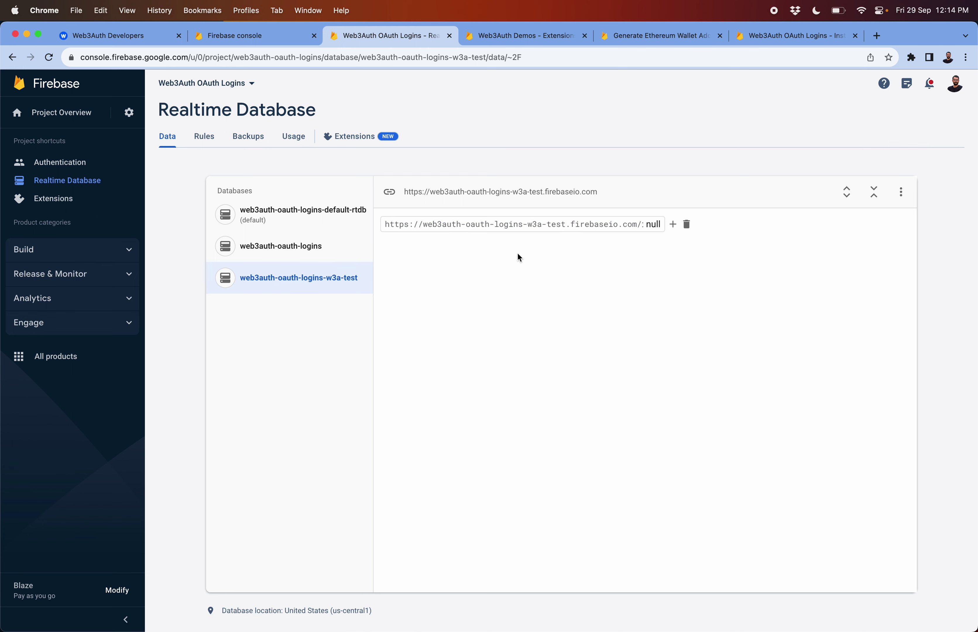
drag(357, 279, 238, 284)
key(super+c)
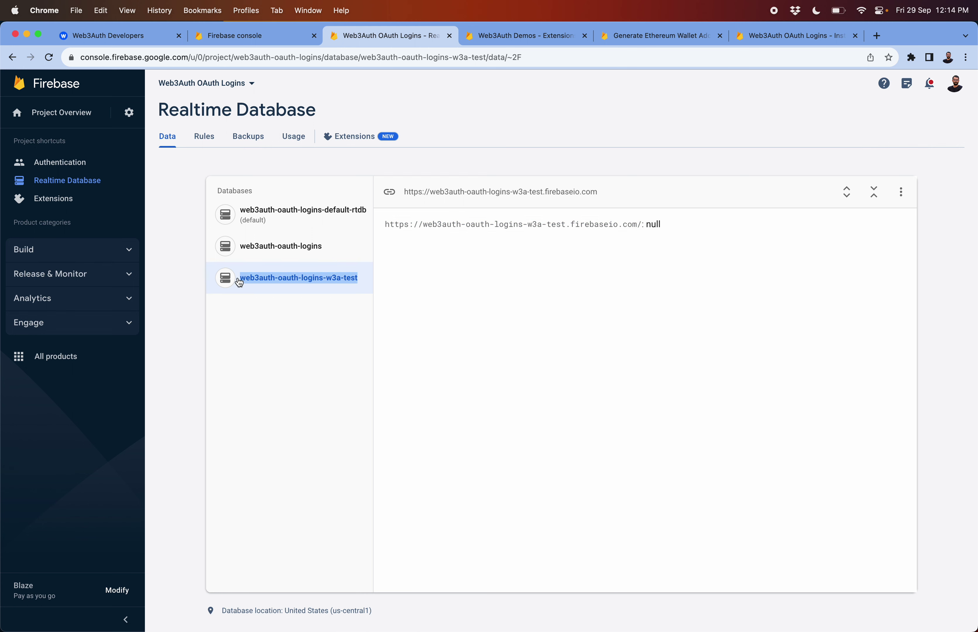
click(775, 36)
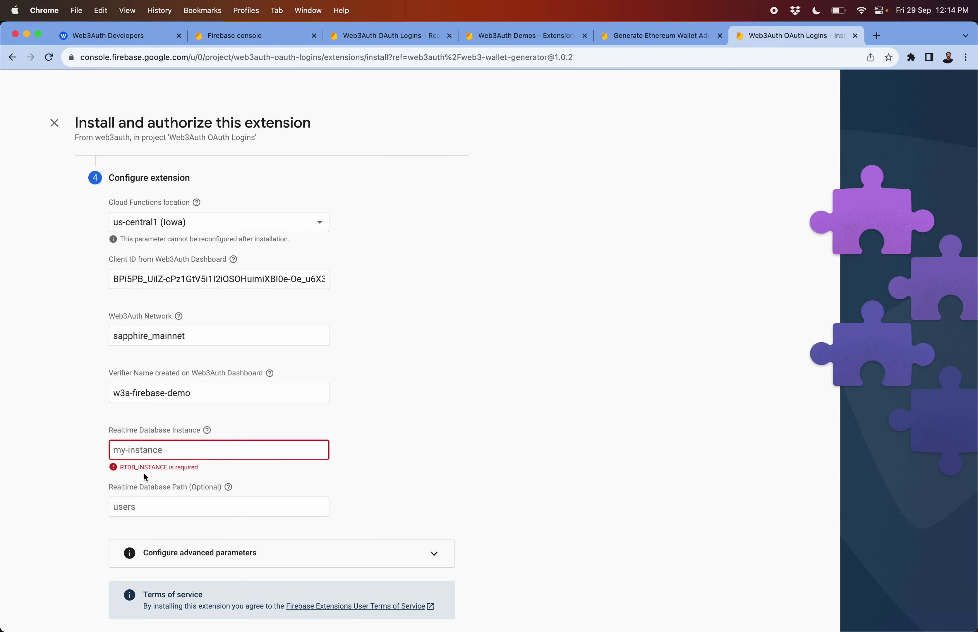
click(143, 451)
key(super+v)
Review the remaining settings and install the extension
scroll(60, 446, down, 2)
scroll(61, 446, down, 1)
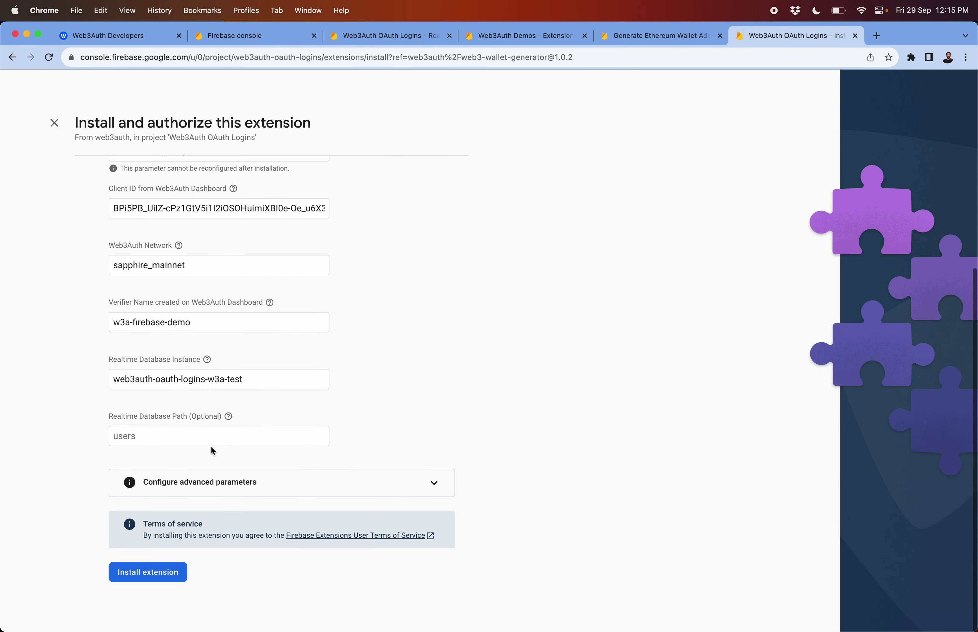
mouse_move(229, 416)
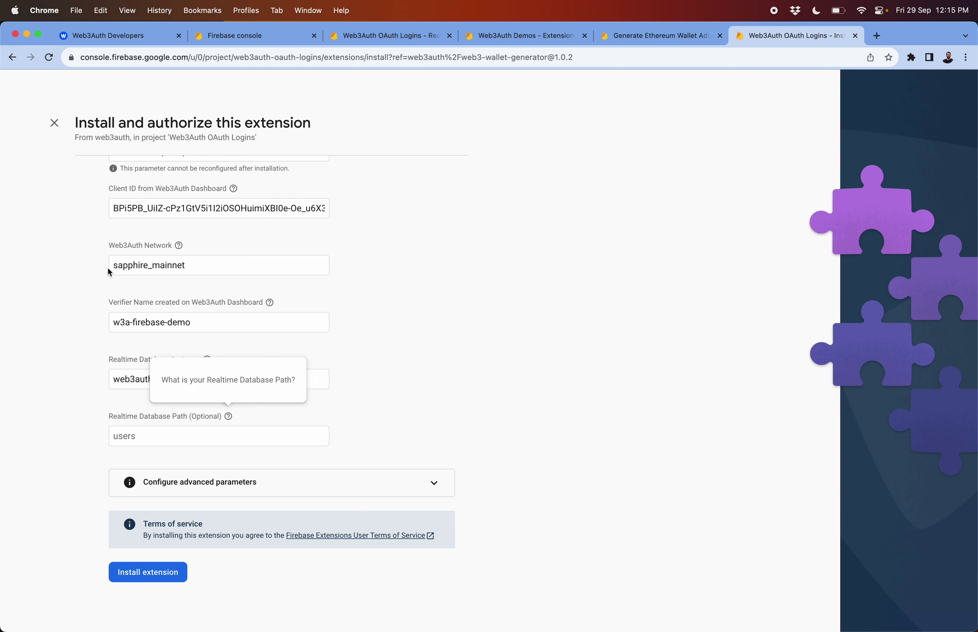
scroll(446, 420, up, 3)
scroll(435, 420, down, 3)
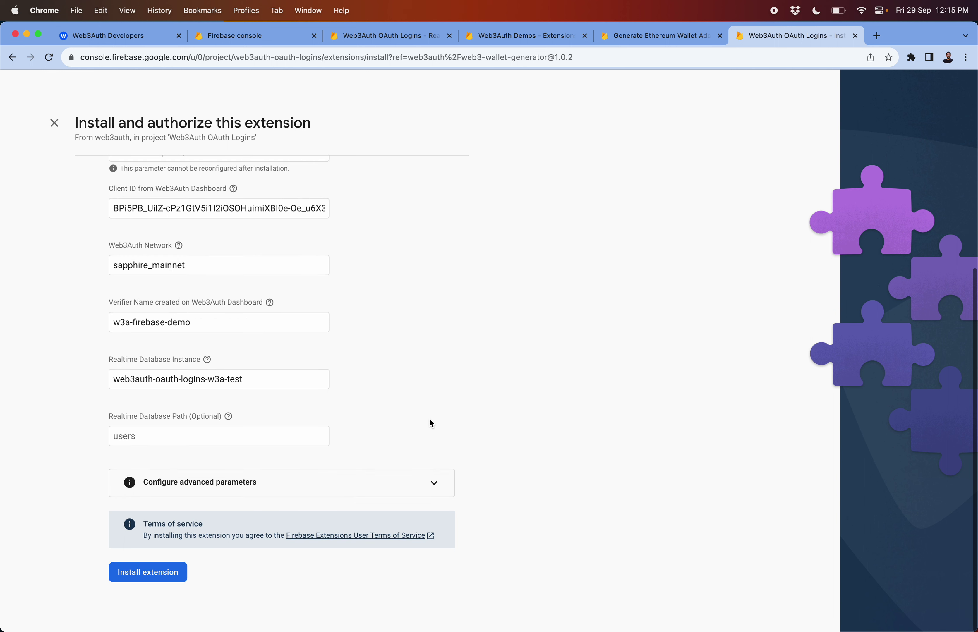
click(162, 572)
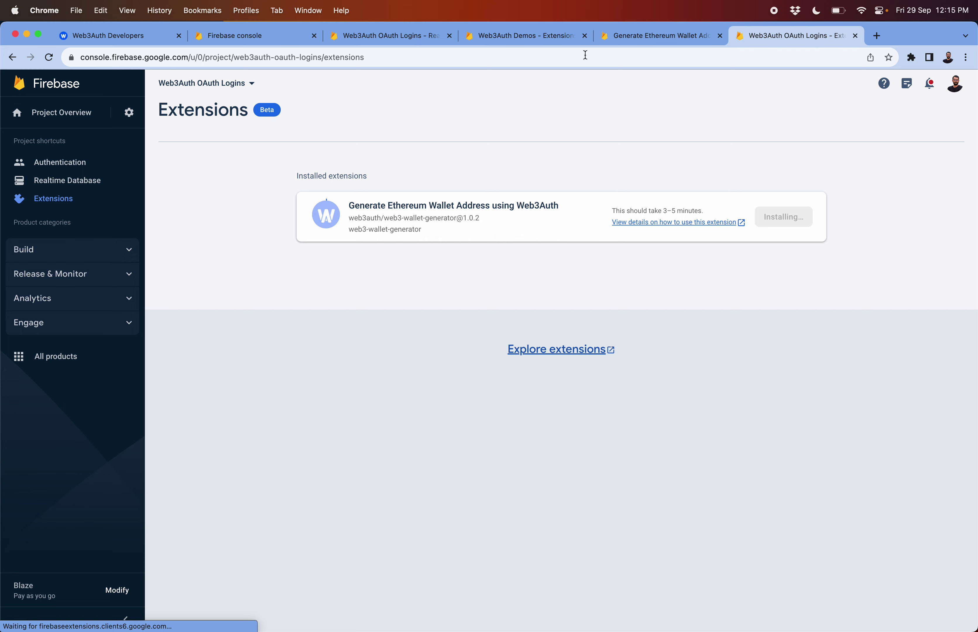
Browse the Web3Auth Demos wallet extension's how-it-works, APIs and access tabs, then open Authentication
click(549, 41)
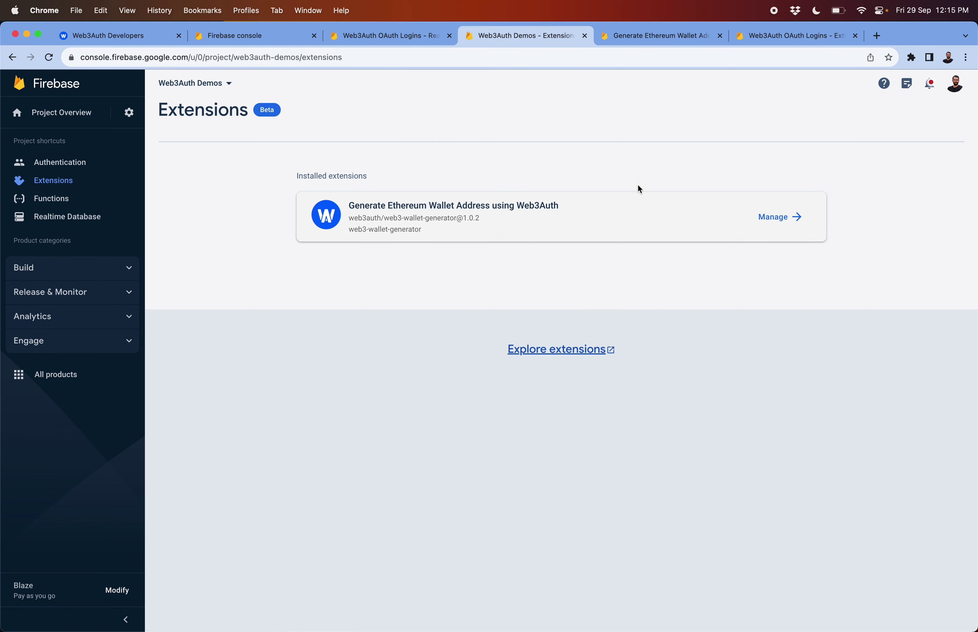
click(769, 217)
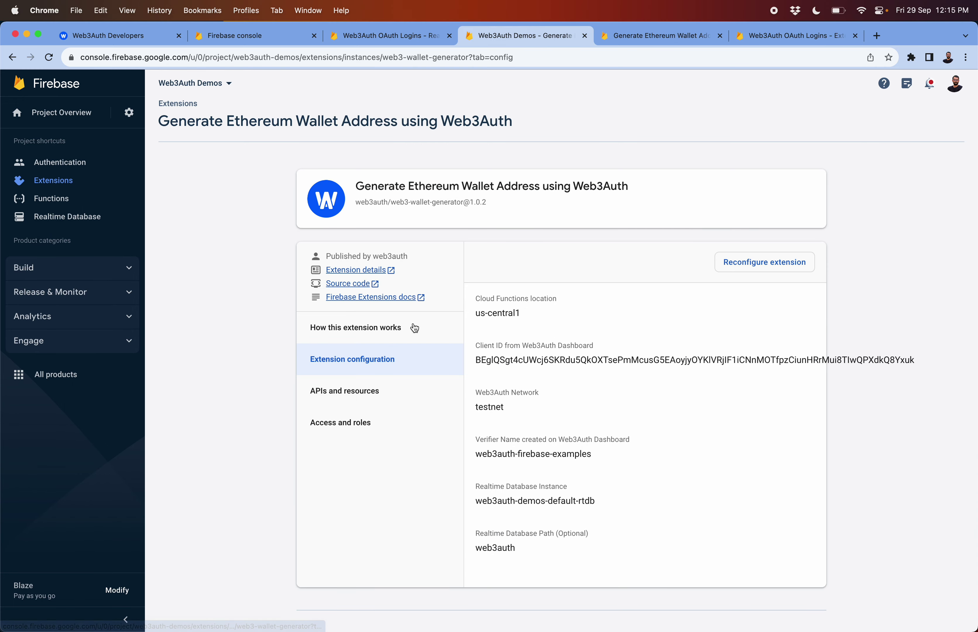
click(375, 382)
click(370, 335)
click(367, 422)
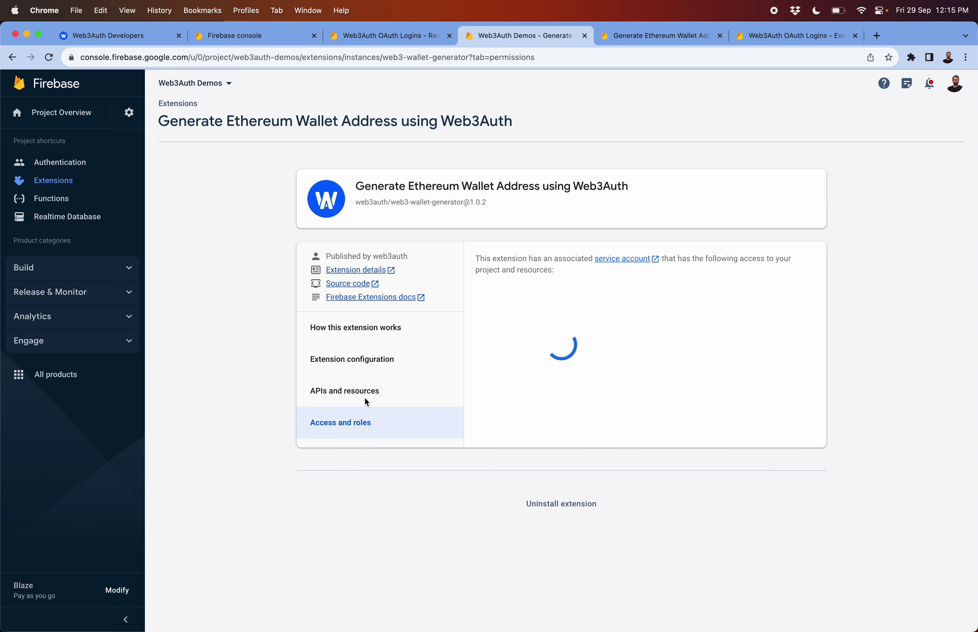
click(357, 325)
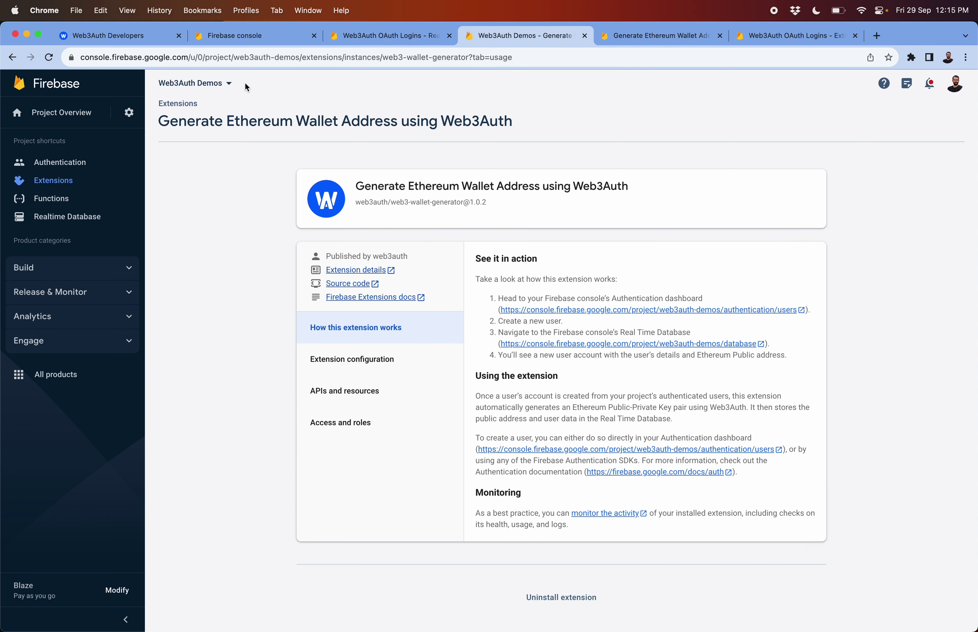
click(90, 165)
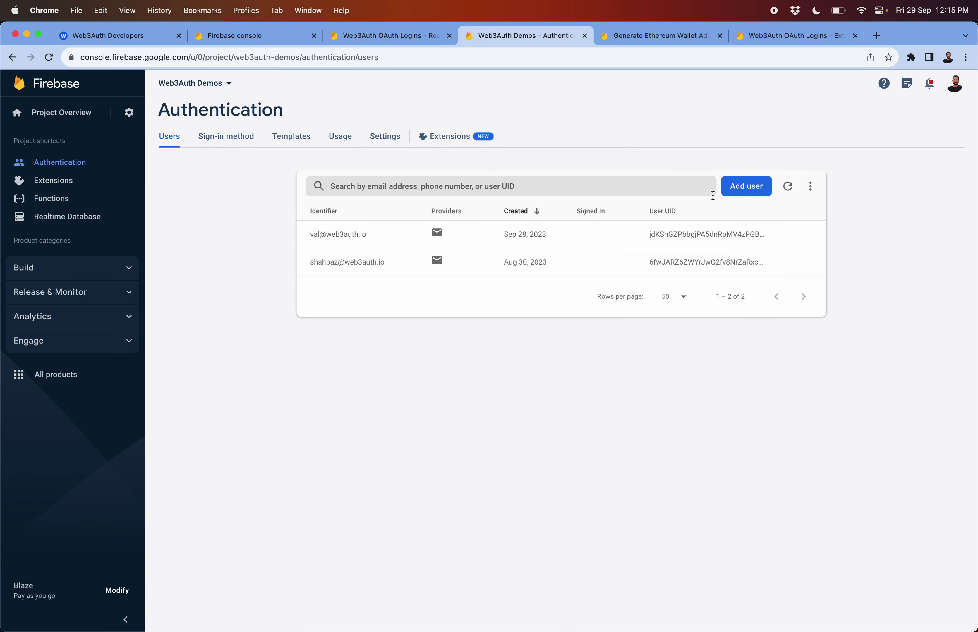
Add a new user with a test email address and password
click(741, 192)
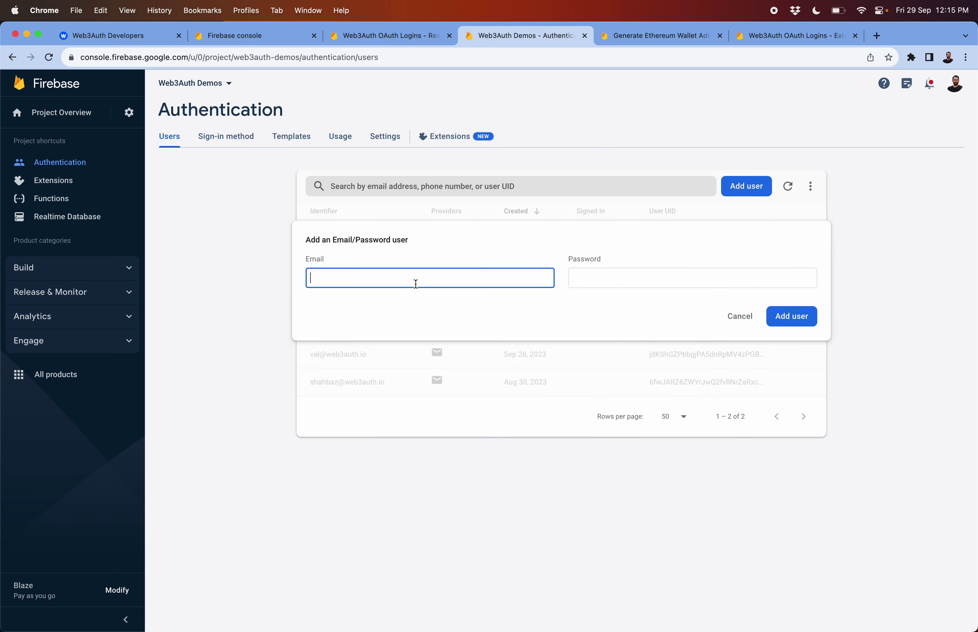
key(Tab)
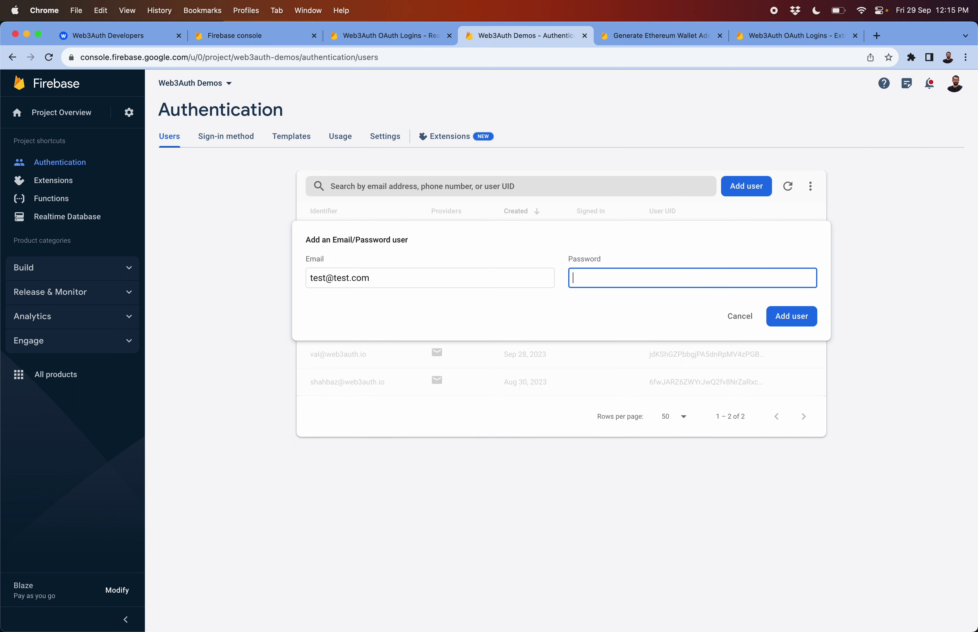
click(793, 317)
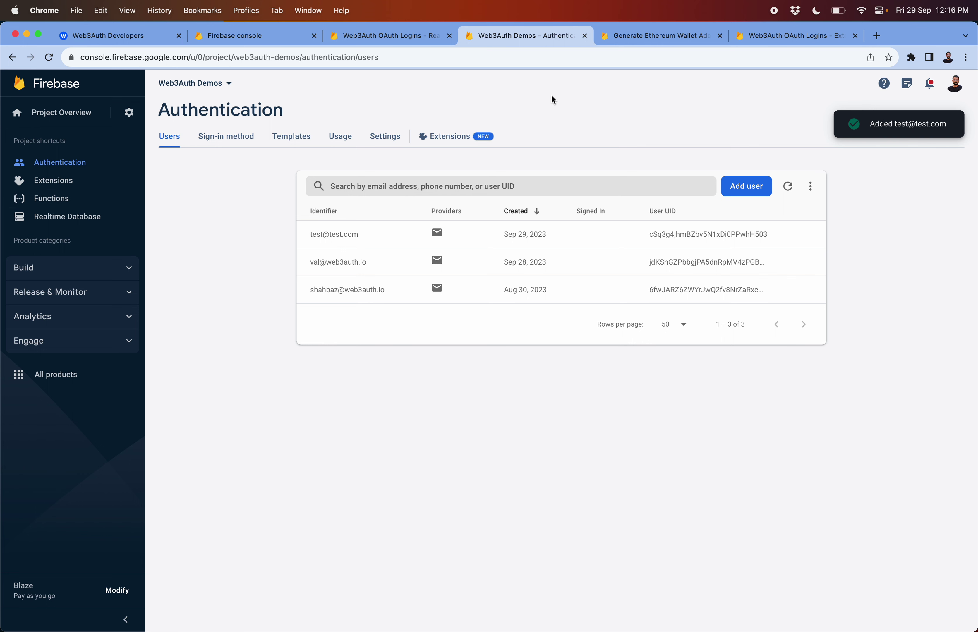
In Realtime Database, expand web3auth and check existing user records, ending on the new user's eth_address
click(60, 218)
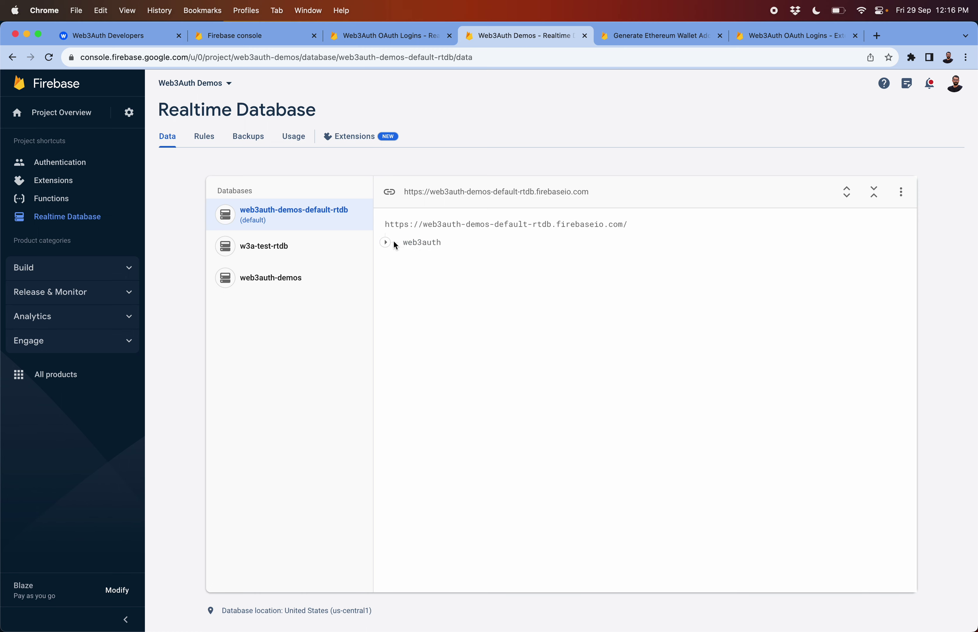
click(386, 243)
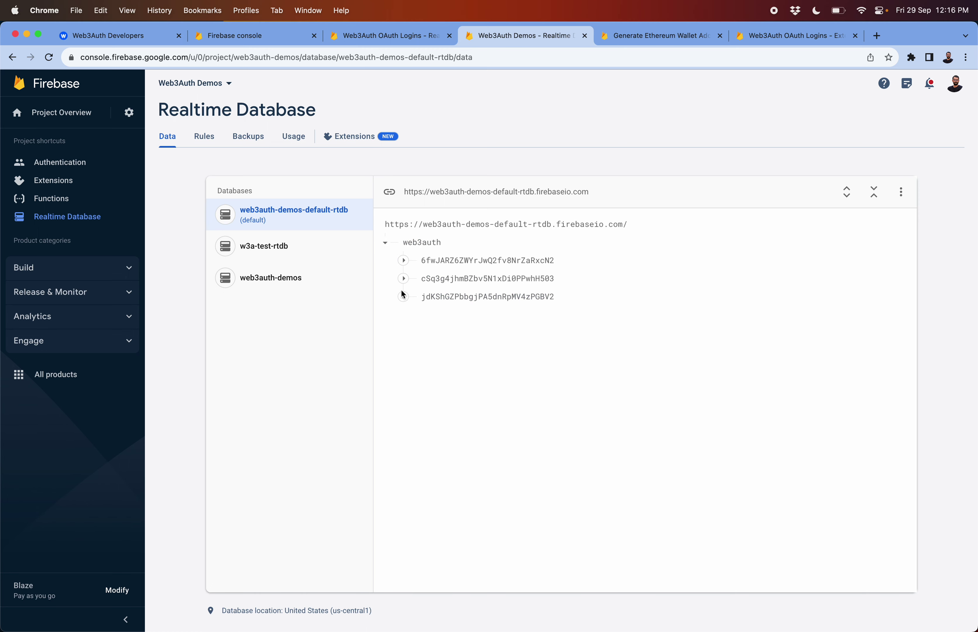
click(435, 298)
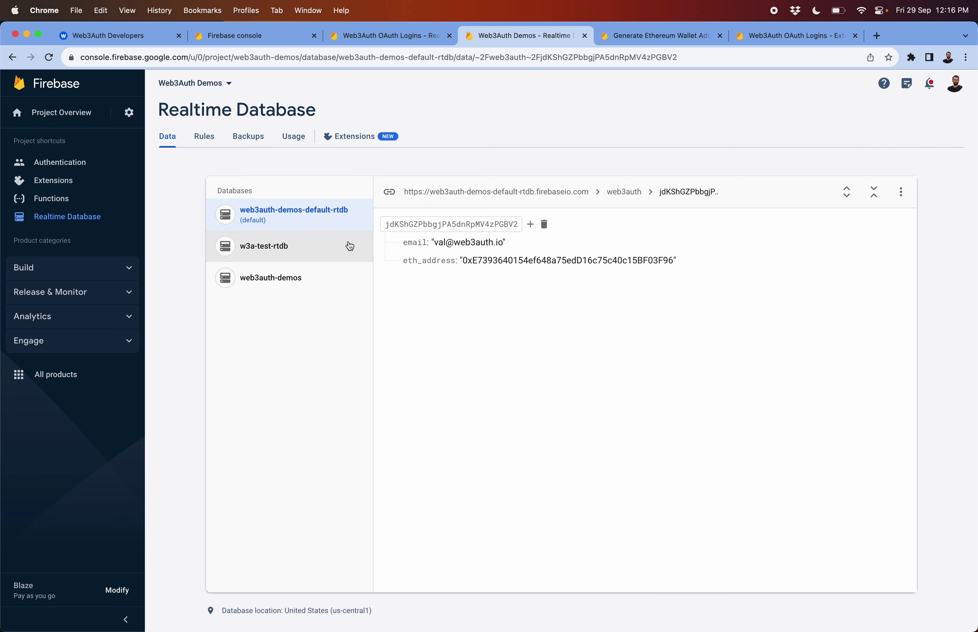
click(305, 216)
click(480, 260)
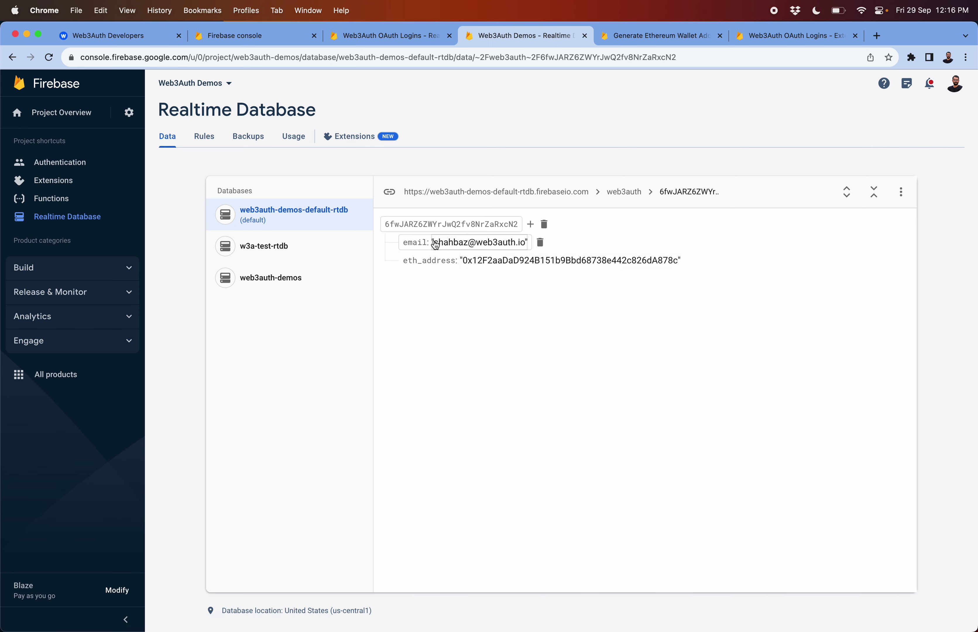
click(312, 220)
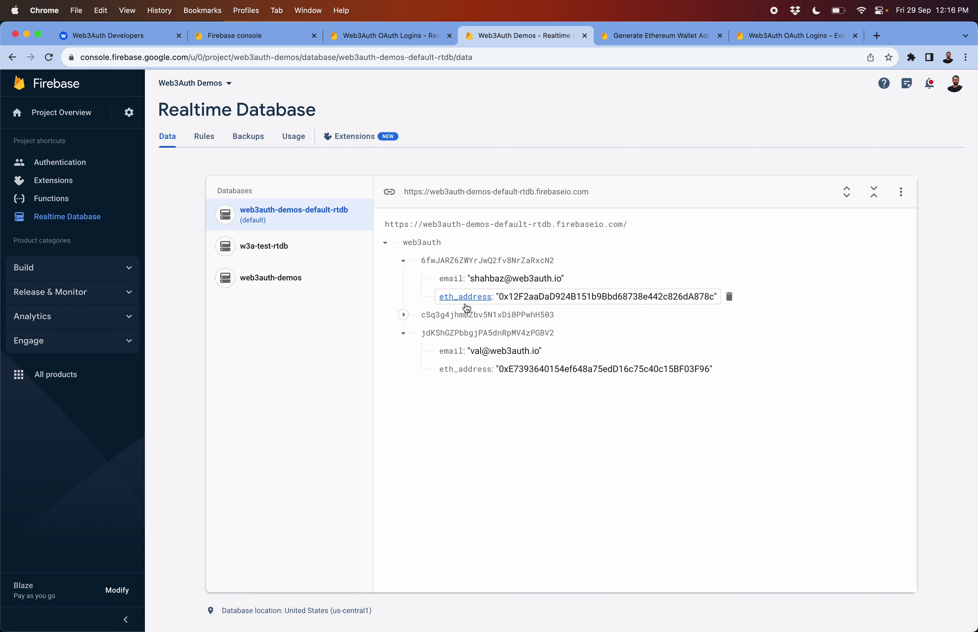
click(460, 317)
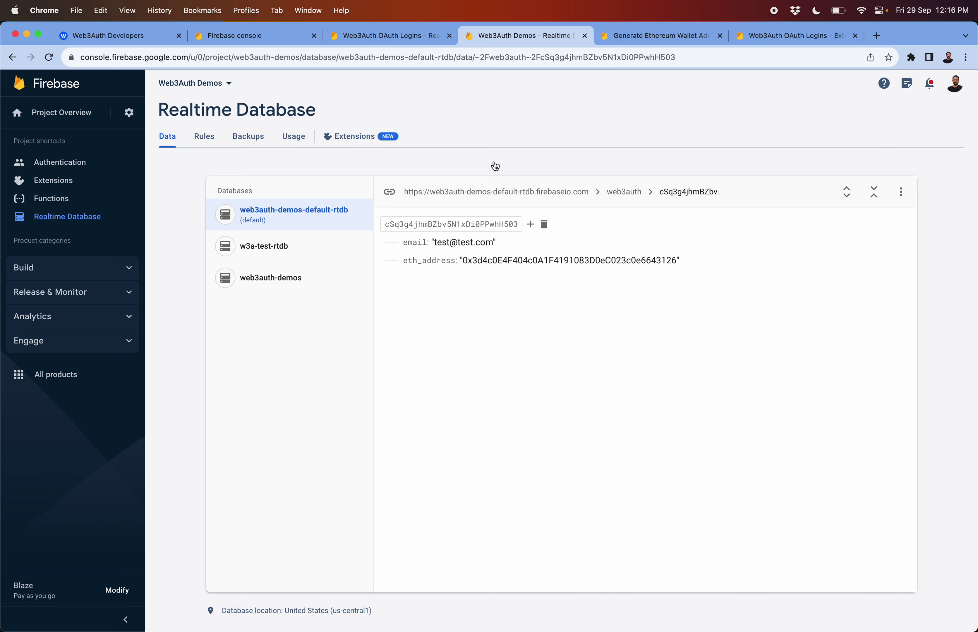
click(676, 33)
click(787, 39)
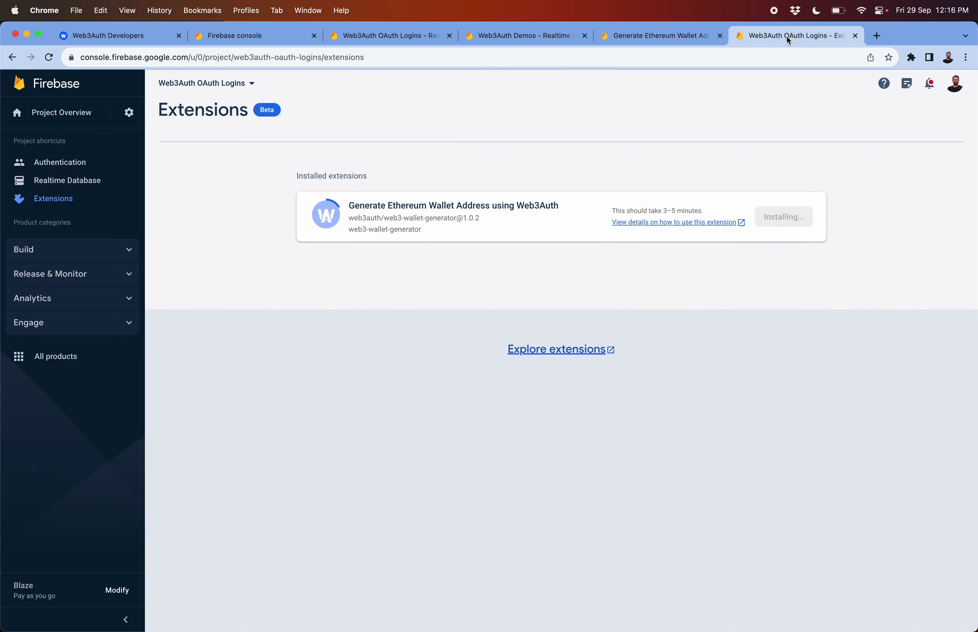
click(520, 35)
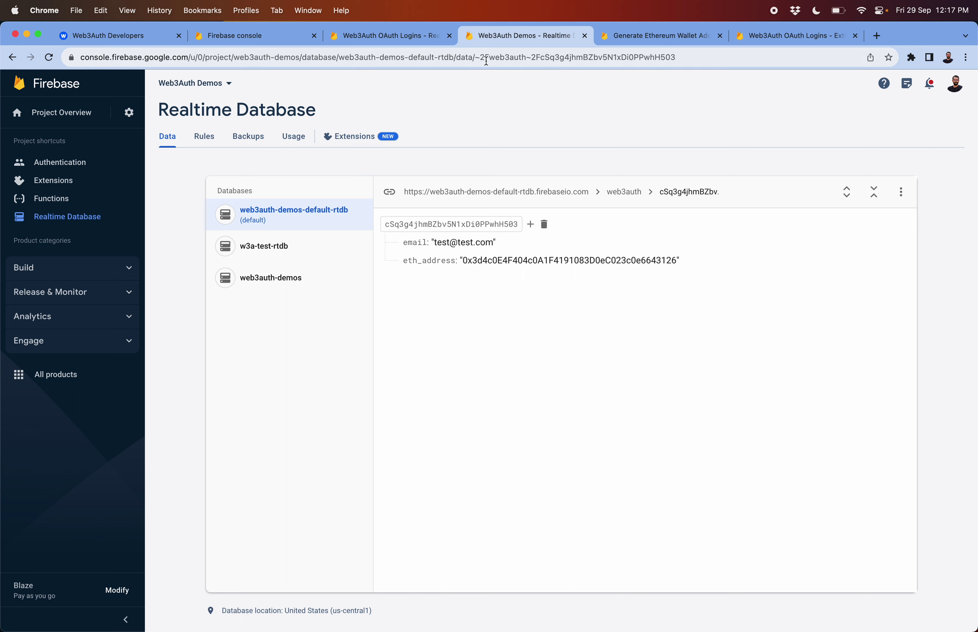